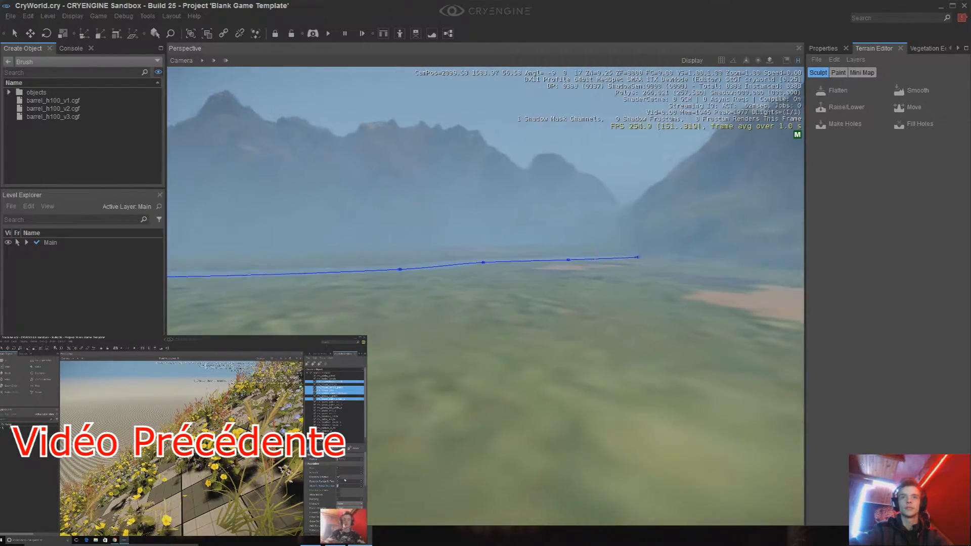
- Fly through the level to examine the river, the grassy plain and the surrounding mountains
right_click_drag(354, 358, 213, 339)
key("w")
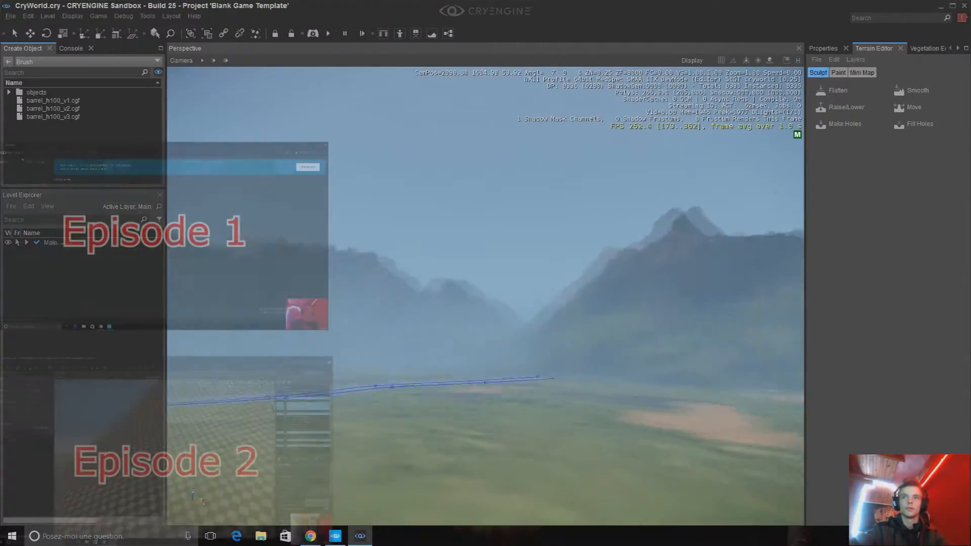
right_click_drag(607, 347, 551, 387)
key("a")
right_click_drag(424, 384, 384, 390)
key("d")
right_click_drag(509, 367, 606, 344)
key("w")
key("w")
right_click_drag(312, 335, 278, 329)
key("w")
right_click_drag(354, 345, 318, 345)
right_click_drag(481, 342, 403, 338)
key("w")
right_click_drag(555, 342, 617, 338)
right_click_drag(375, 331, 303, 326)
key("w")
key("d")
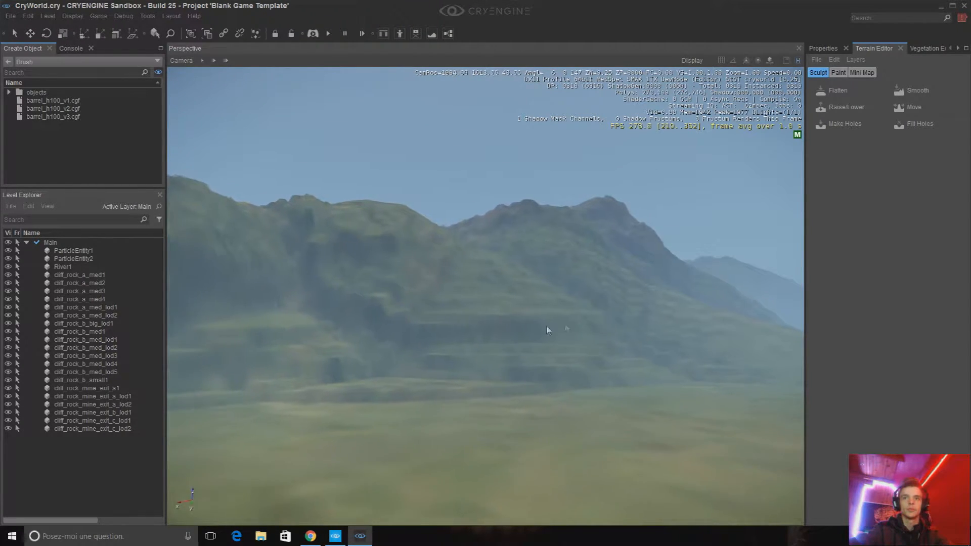
right_click_drag(500, 282, 458, 291)
key("w")
right_click_drag(735, 384, 637, 366)
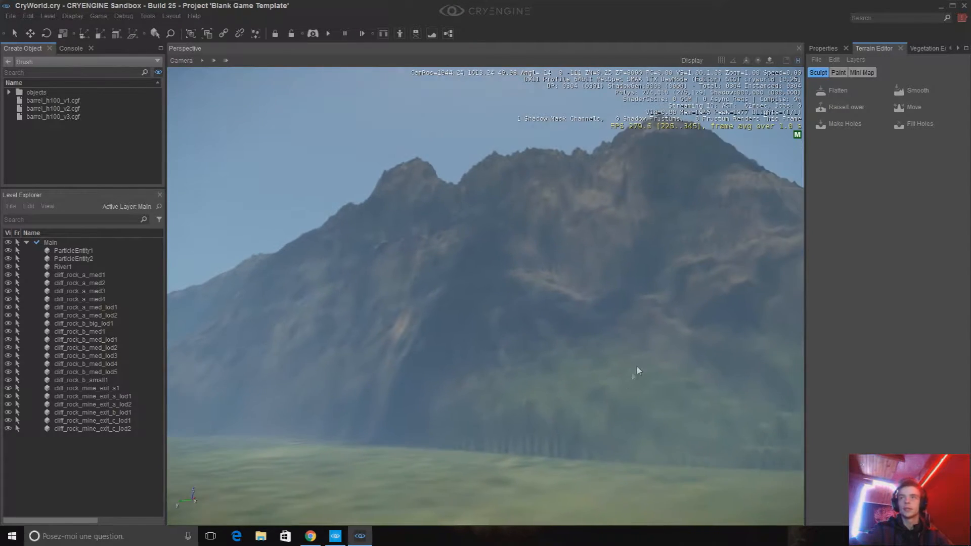
key("a")
right_click_drag(444, 288, 467, 300)
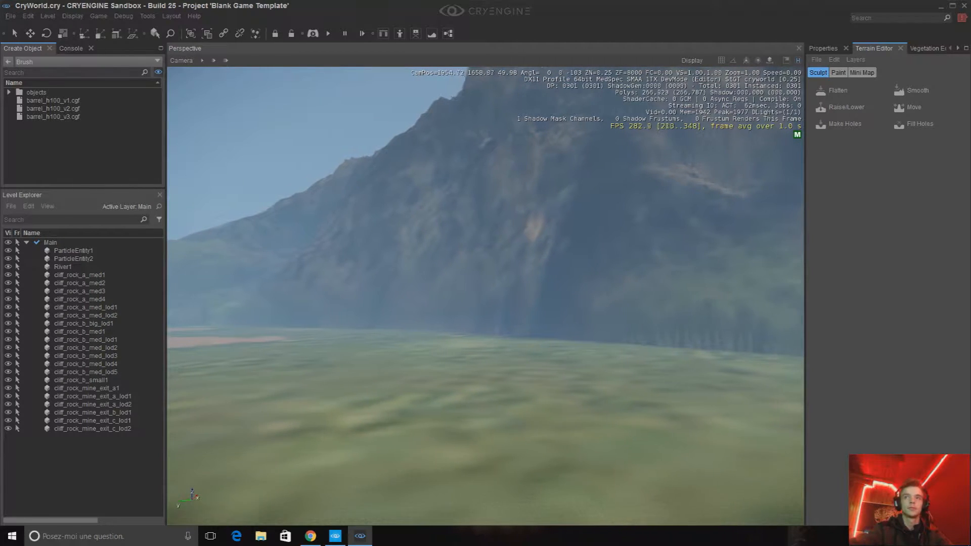
- Look through the Terrain Editor's paint layers and return to its sculpting tools
left_click(823, 49)
left_click(881, 49)
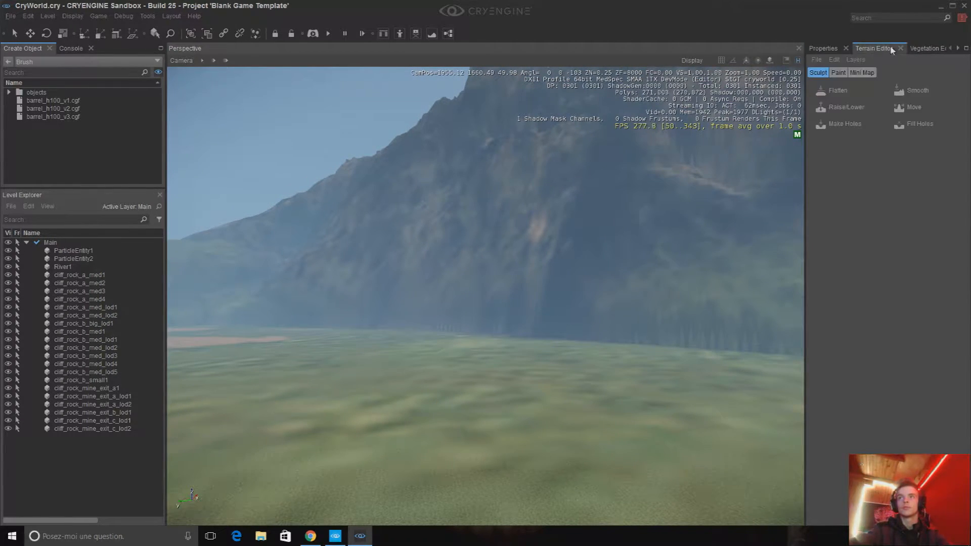
left_click(939, 49)
left_click(845, 49)
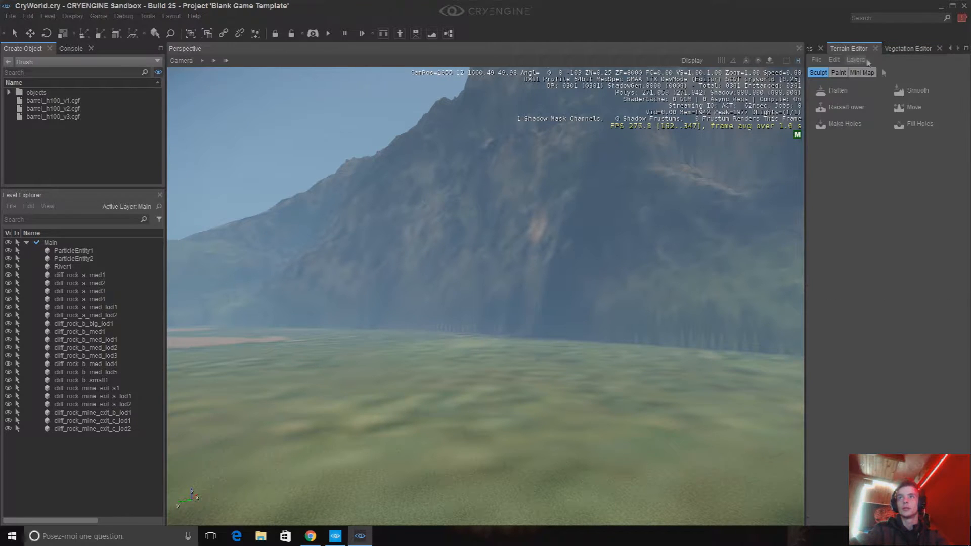
left_click(838, 73)
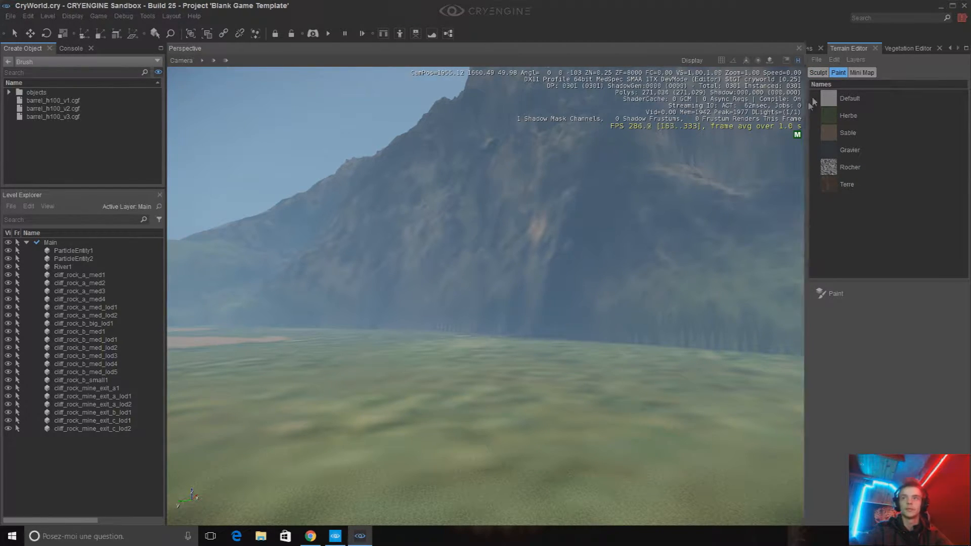
left_click(816, 74)
mouse_move(529, 340)
right_mouse_down()
mouse_move(569, 303)
mouse_move(607, 303)
right_mouse_up()
key("a")
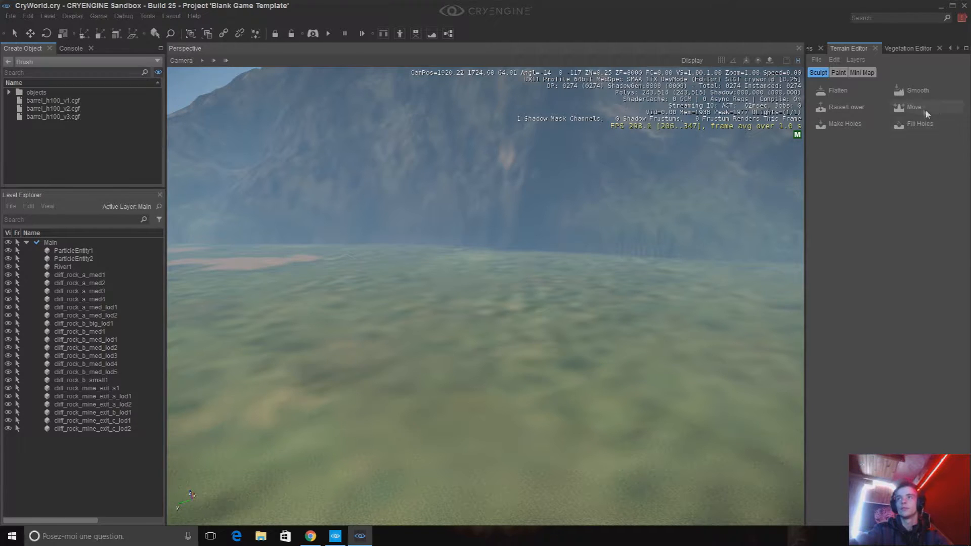
mouse_move(542, 265)
right_mouse_down()
mouse_move(530, 278)
mouse_move(555, 270)
right_mouse_up()
key("a")
key("a")
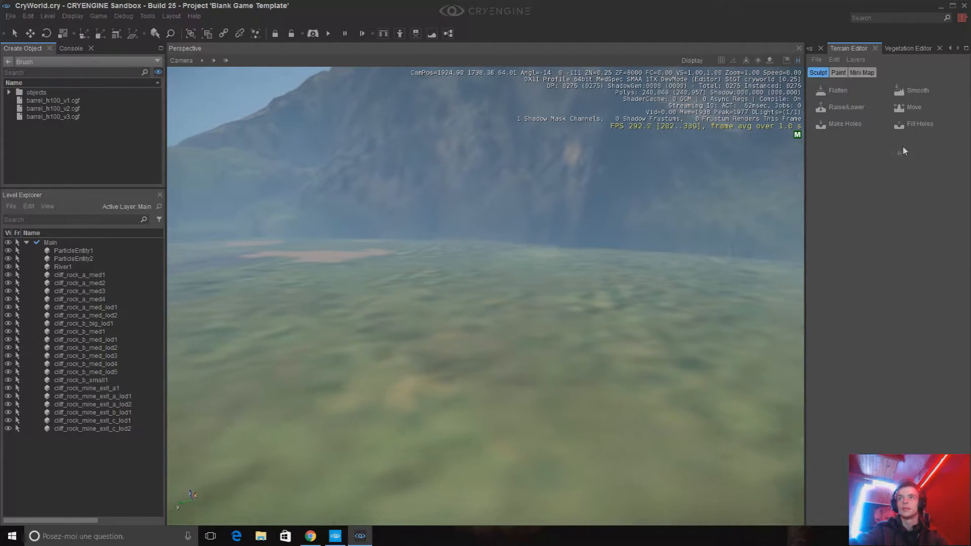
right_click_drag(560, 228, 648, 196)
key("a")
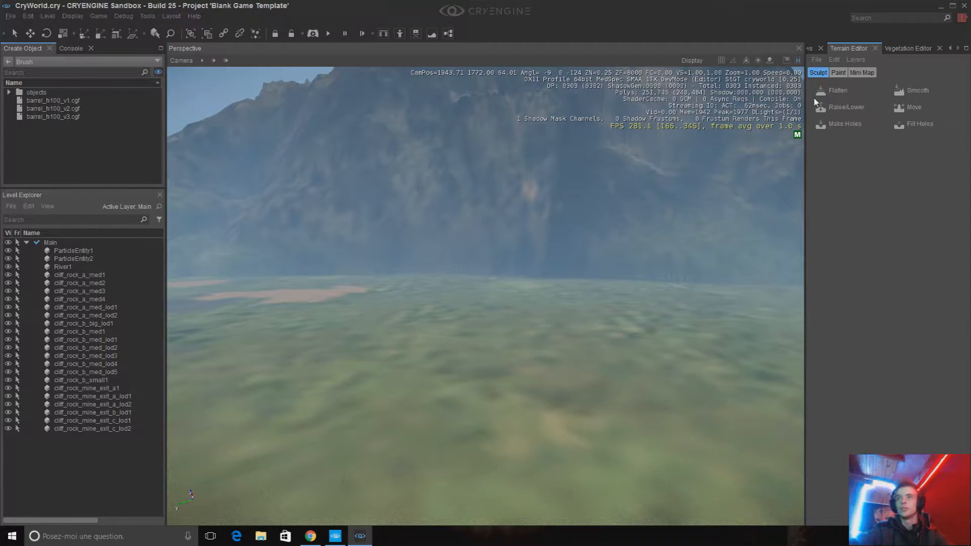
key("d")
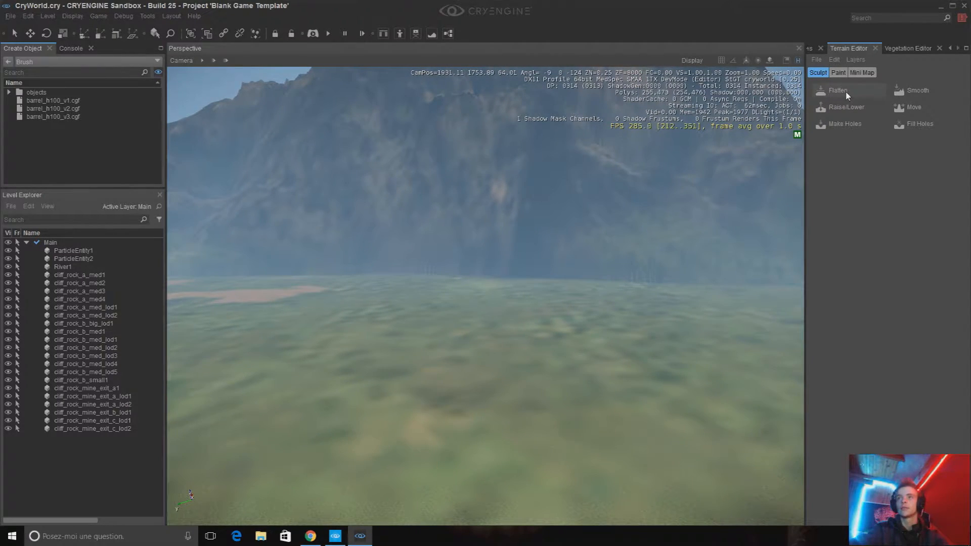
key("d")
right_click_drag(696, 219, 569, 237)
key("s")
right_click_drag(633, 249, 599, 243)
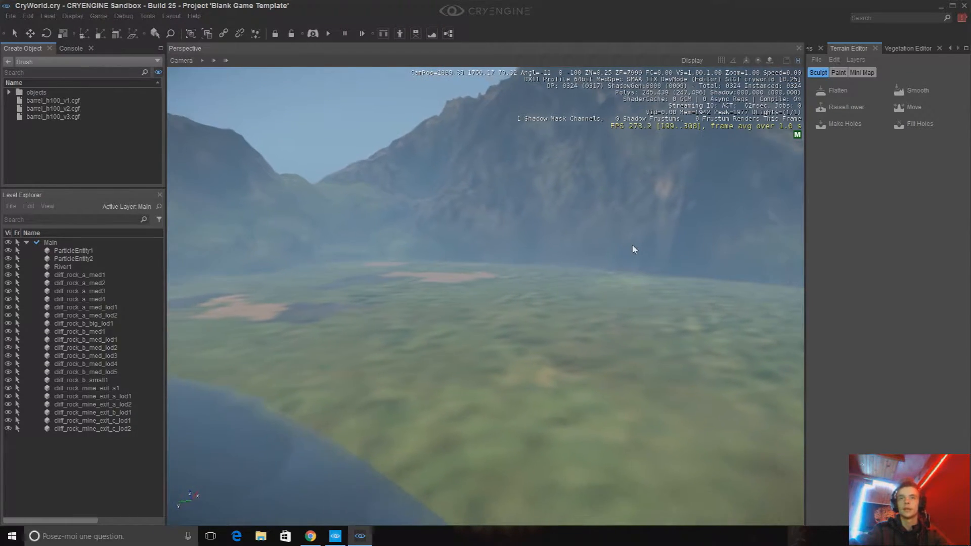
key("d")
key("w")
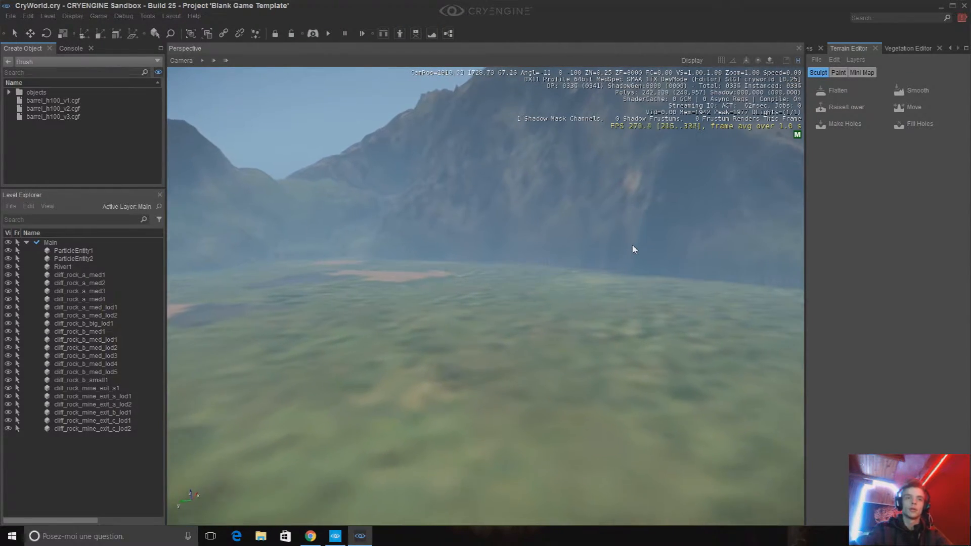
right_click_drag(630, 249, 585, 277)
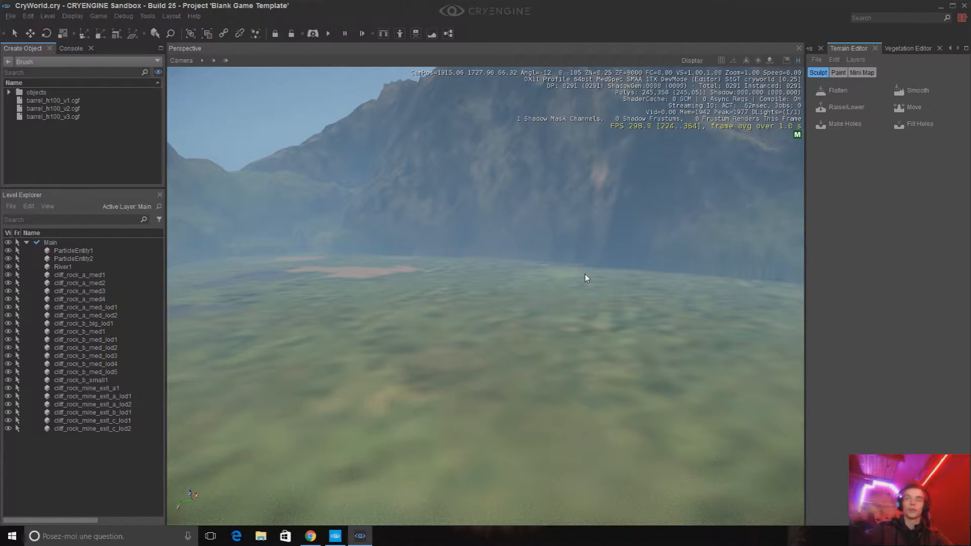
key("d")
right_click_drag(585, 274, 578, 278)
key("d")
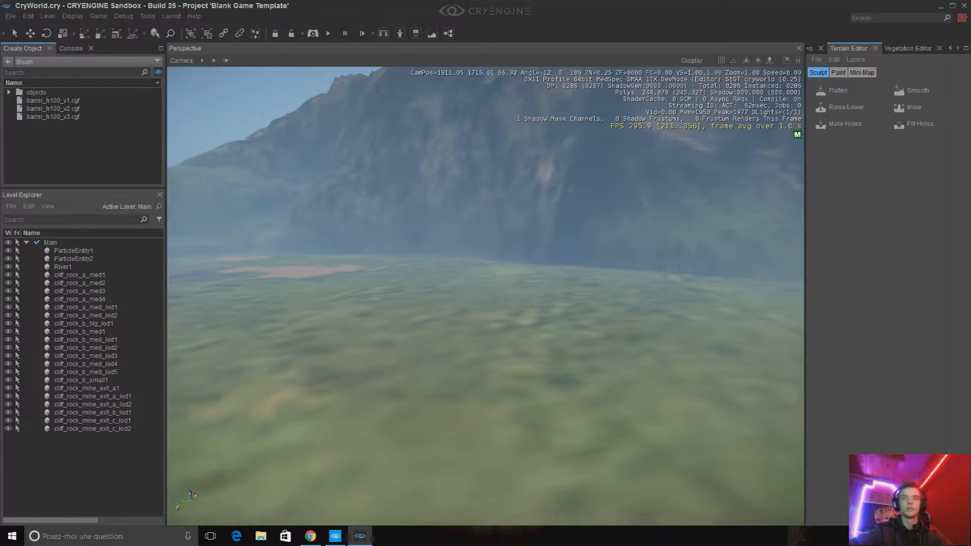
key("w")
right_click_drag(578, 275, 547, 279)
key("d")
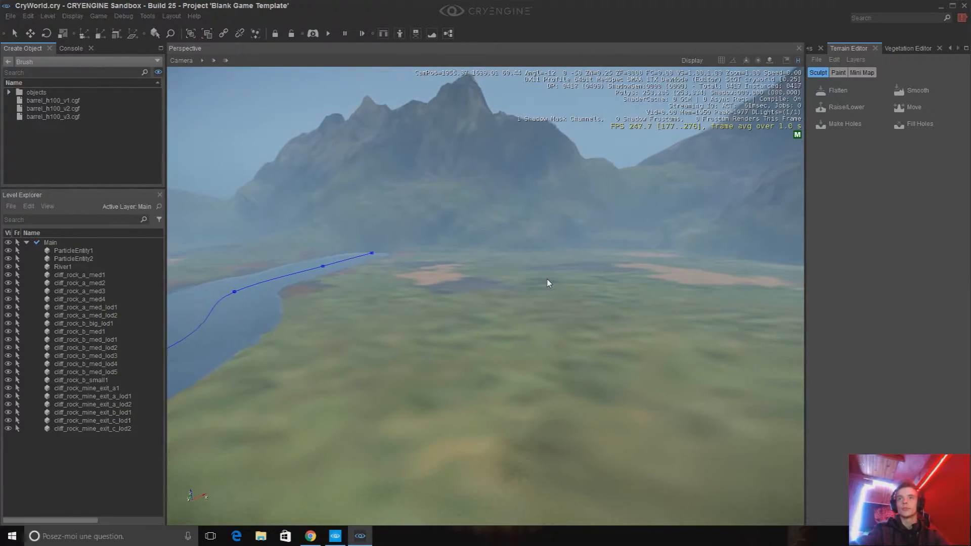
key("d")
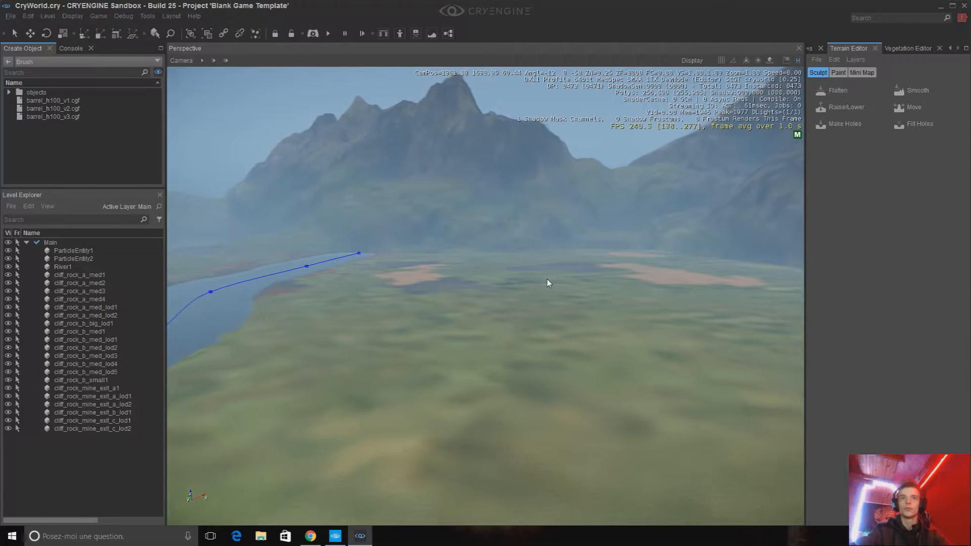
key("a")
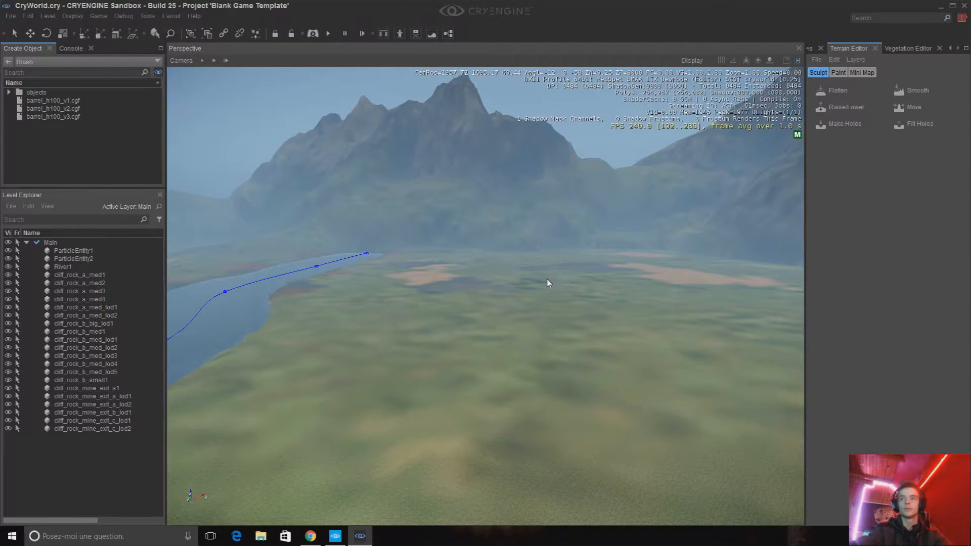
key("a")
key("a")
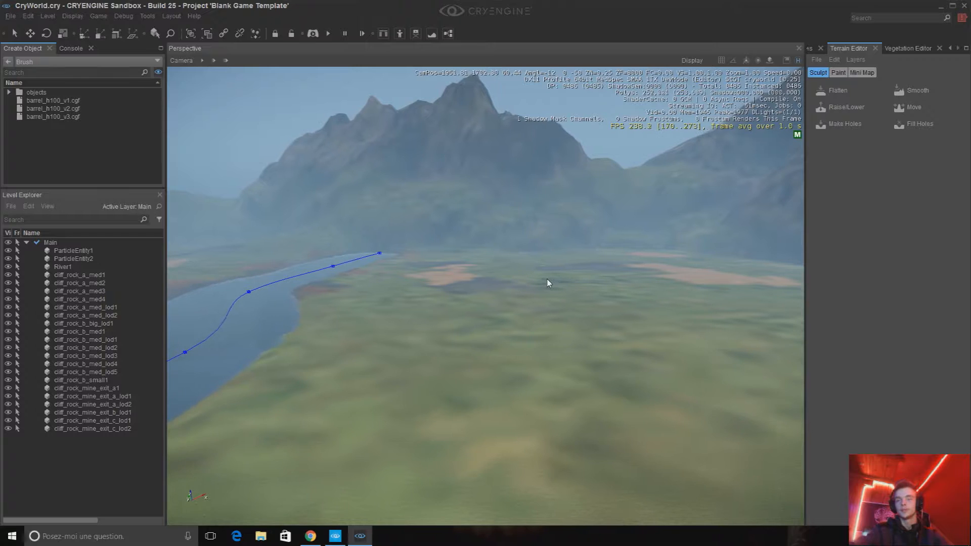
right_click_drag(547, 279, 554, 300)
key("a")
key("d")
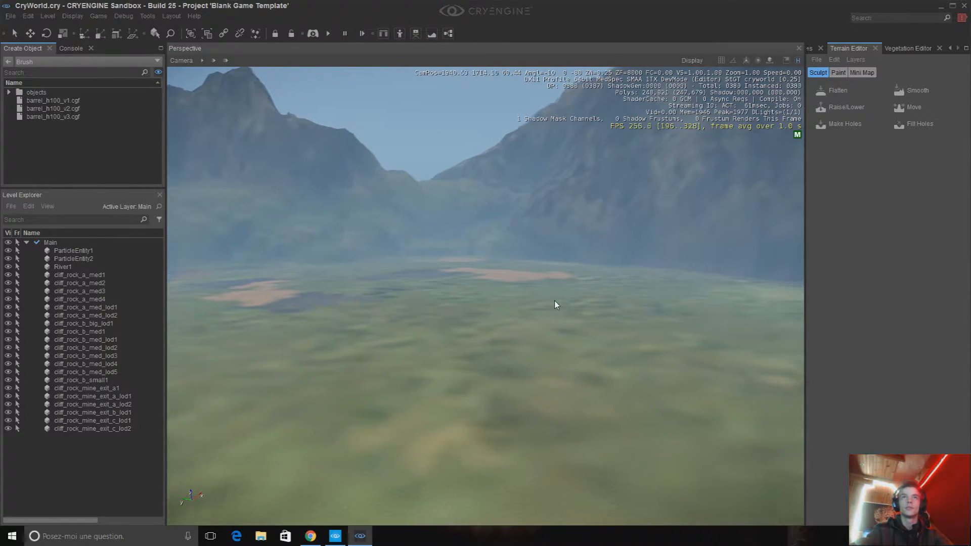
key("d")
right_click_drag(554, 300, 539, 293)
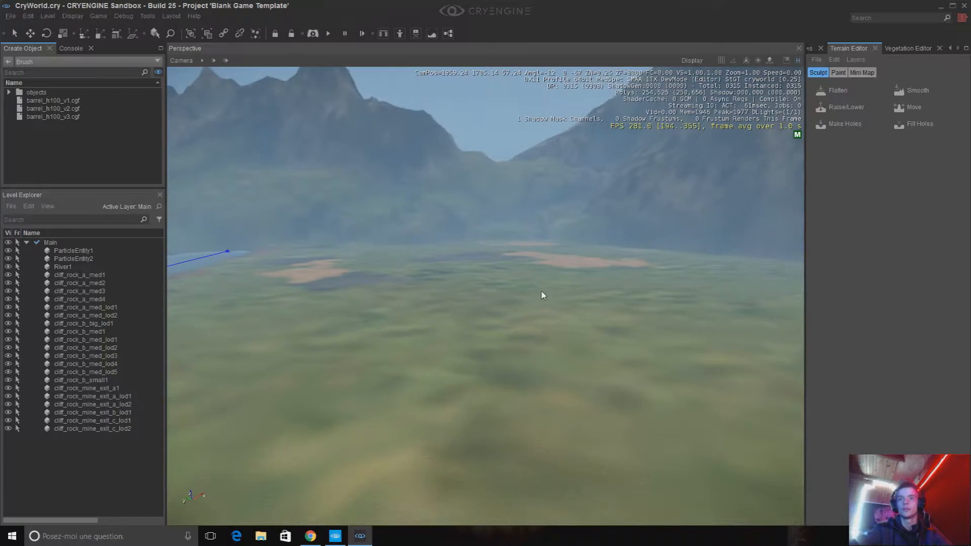
key("d")
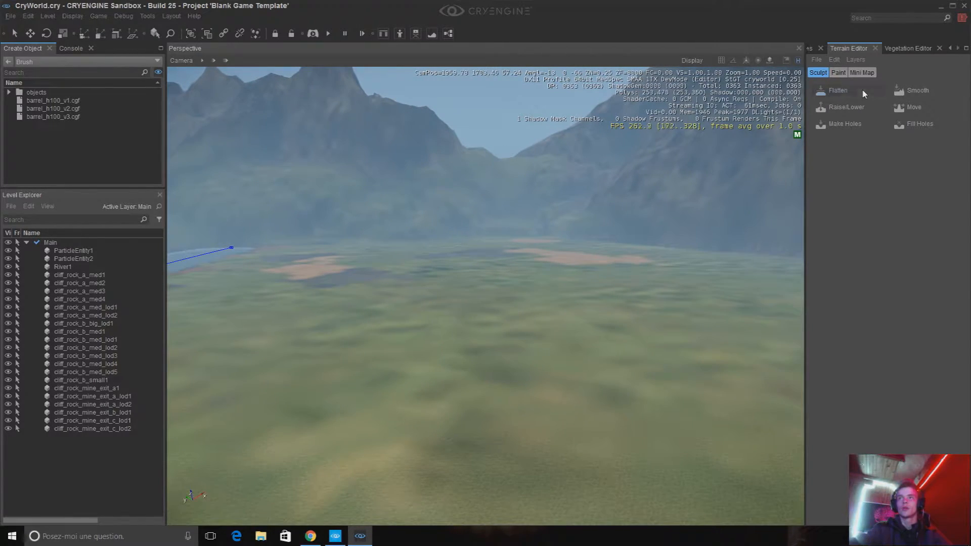
- Activate the Flatten terrain tool with a much larger outside brush radius and an inside radius of 0
left_click(848, 90)
key("d")
right_click_drag(560, 375, 493, 389)
key("d")
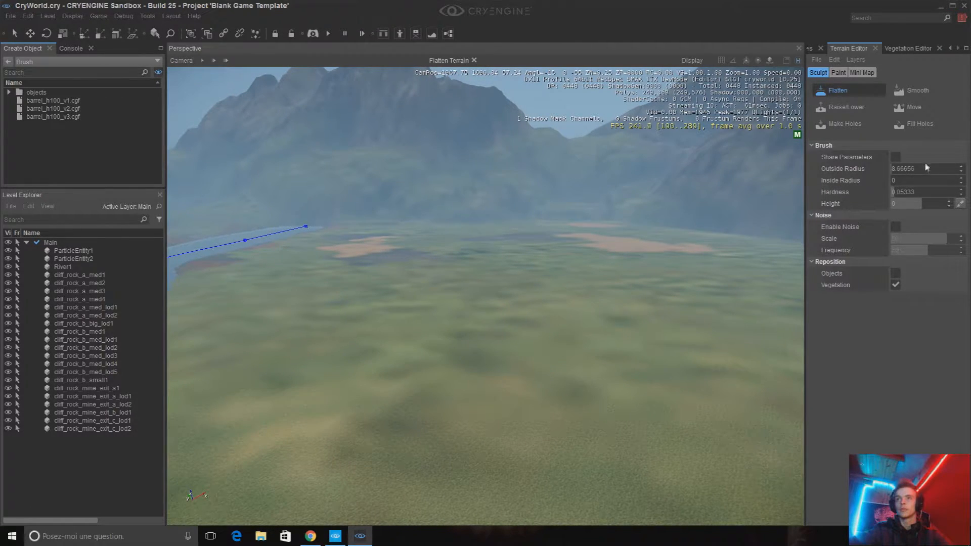
left_click_drag(893, 167, 899, 167)
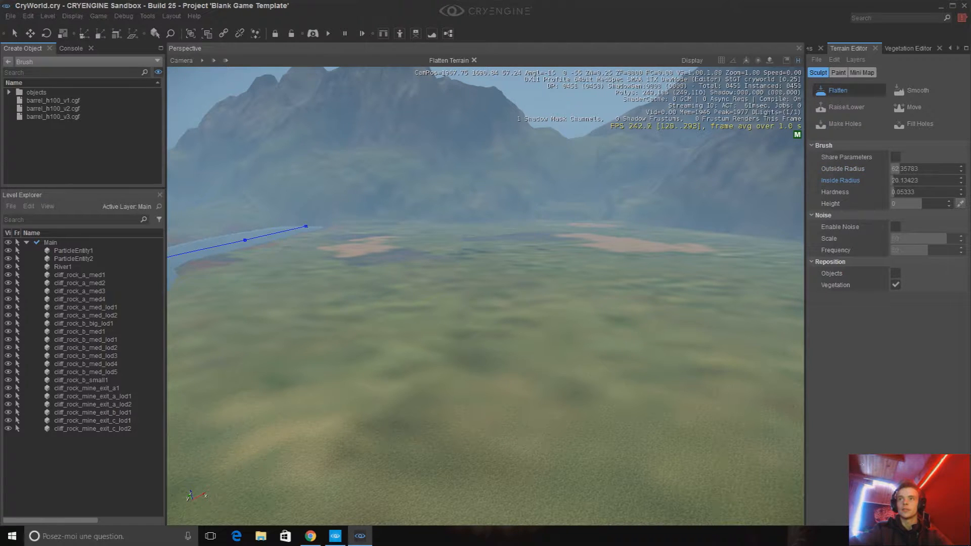
mouse_move(526, 334)
right_mouse_down()
mouse_move(506, 326)
mouse_move(505, 314)
mouse_move(524, 316)
mouse_move(520, 308)
mouse_move(614, 278)
right_mouse_up()
key("s")
key("s")
key("s")
key("d")
right_click_drag(718, 240, 633, 264)
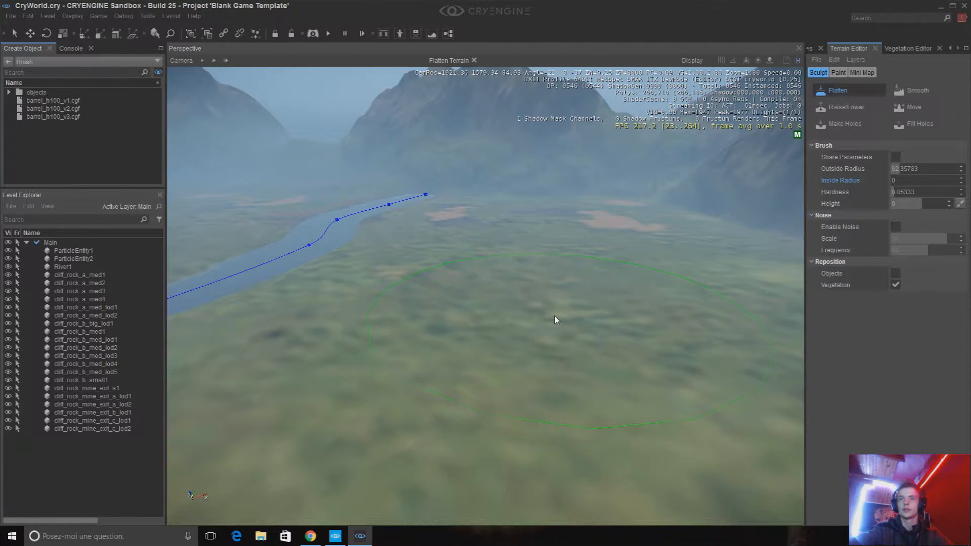
- Try flattening the grassy plain beside the river with the brush height at 0
right_click_drag(557, 321, 548, 333)
key("d")
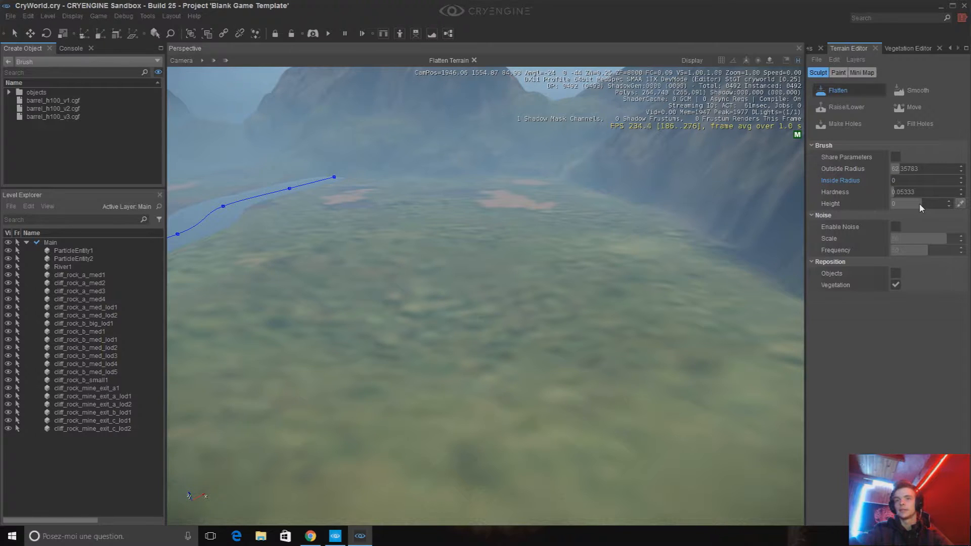
right_click_drag(546, 300, 470, 334)
mouse_move(463, 349)
left_mouse_down()
mouse_move(469, 381)
mouse_move(496, 373)
mouse_move(601, 387)
mouse_move(681, 377)
mouse_move(400, 340)
mouse_move(581, 414)
left_mouse_up()
key("w")
mouse_move(581, 414)
right_mouse_down()
mouse_move(563, 366)
mouse_move(552, 370)
right_mouse_up()
key("s")
- Undo the flatten strokes made on the plain
key("ctrl+z")
key("ctrl+z")
key("ctrl+z")
key("ctrl+z")
key("ctrl+z")
key("ctrl+z")
key("ctrl+z")
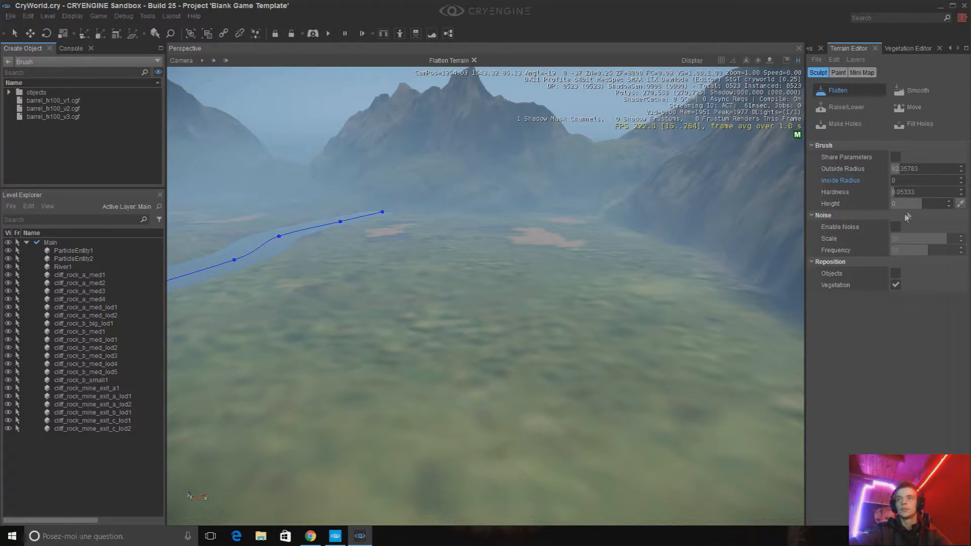
- Set the Flatten height to -10 and dig a large round basin into the plain down below water level
left_click(926, 203)
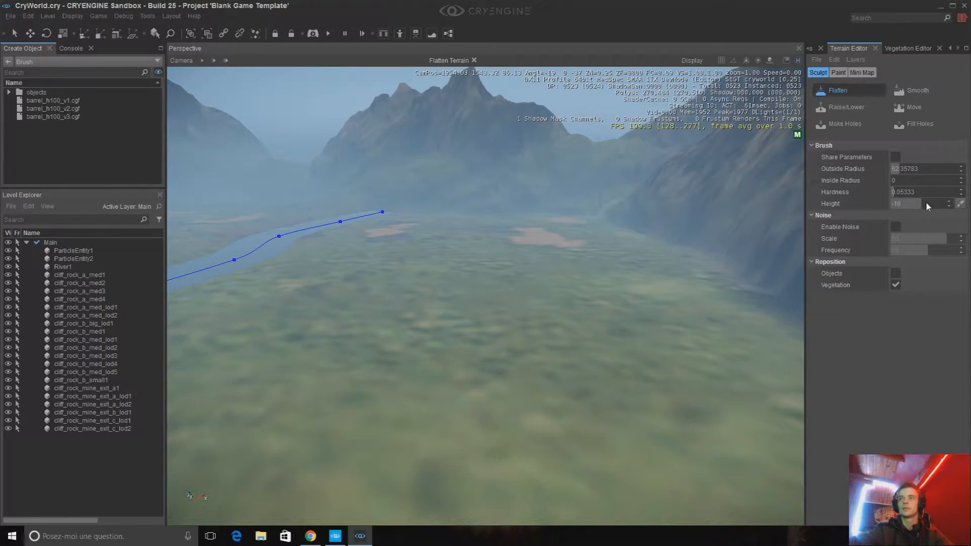
right_click_drag(533, 299, 532, 302)
key("d")
left_click_drag(531, 301, 508, 393)
key("d")
right_click_drag(509, 393, 478, 389)
key("shift")
left_click_drag(478, 389, 457, 374)
key("s")
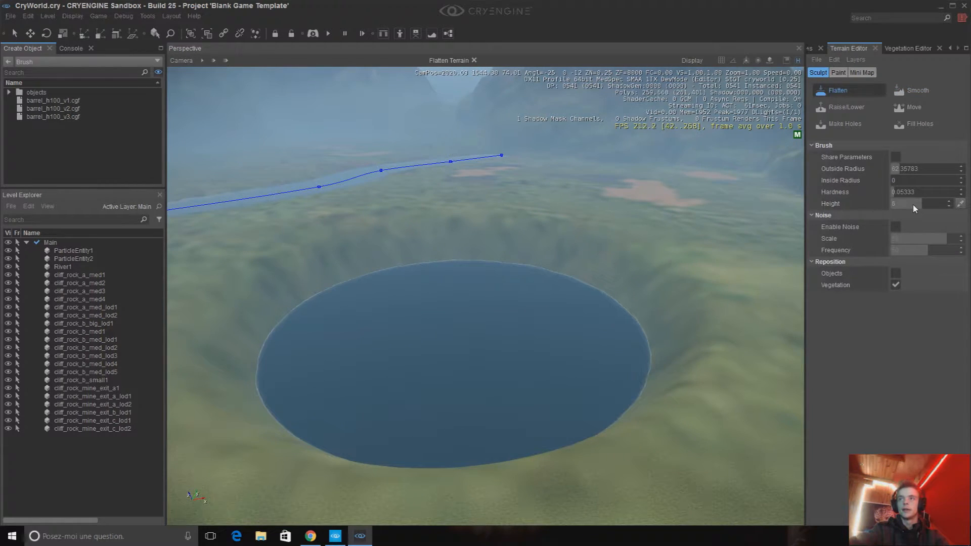
- Set the Flatten height to 10, rework the basin's bottom, and undo the last excessive stroke
left_click_drag(918, 205, 869, 199)
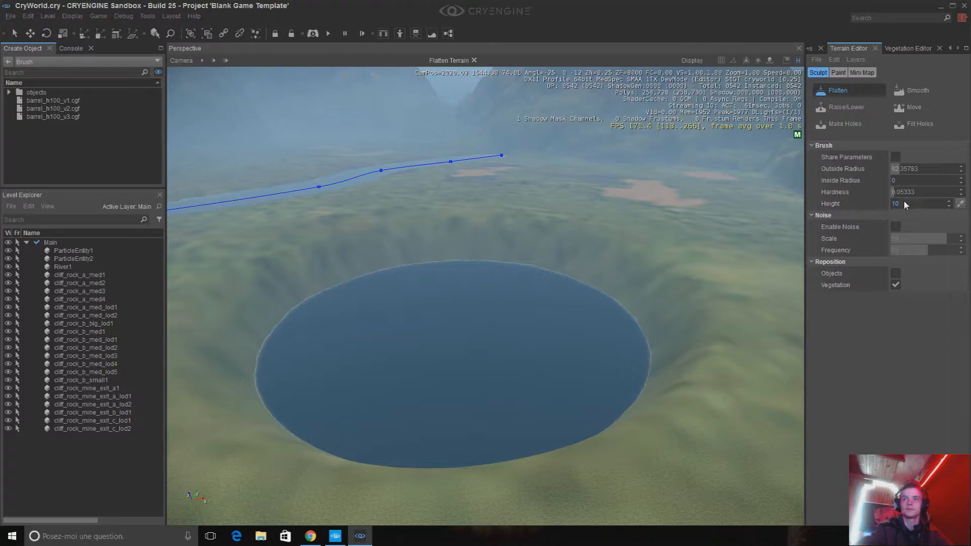
mouse_move(465, 350)
left_mouse_down()
mouse_move(490, 373)
mouse_move(486, 362)
left_mouse_up()
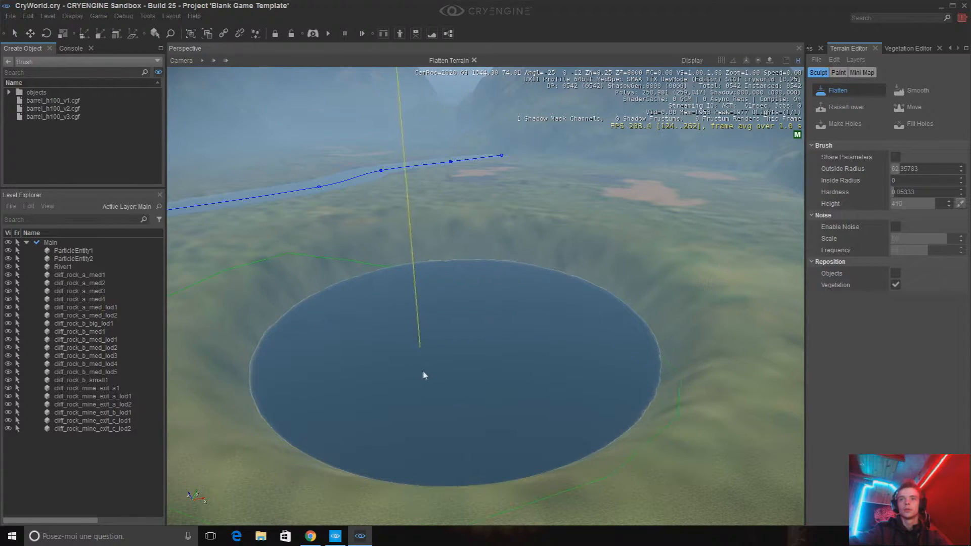
left_click(423, 371)
key("ctrl+z")
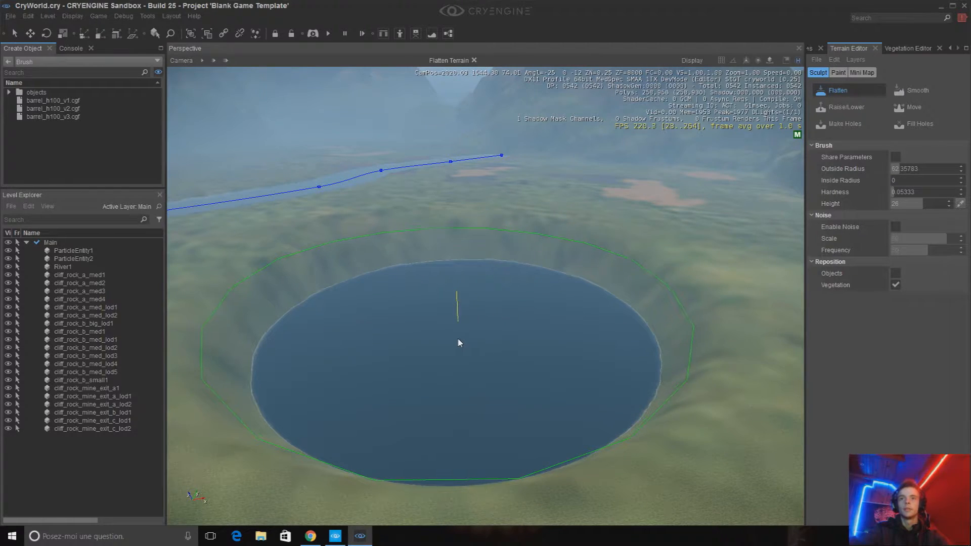
- Raise the floor of the flooded basin above the water with Flatten at height 26
left_click(465, 325)
mouse_move(464, 326)
left_mouse_down()
mouse_move(381, 303)
mouse_move(506, 295)
mouse_move(508, 354)
left_mouse_up()
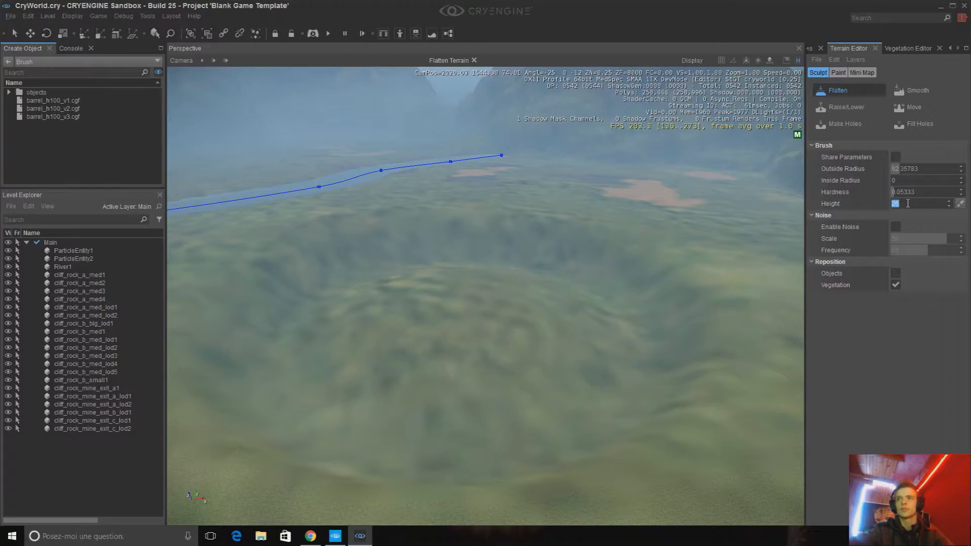
- Reduce the Flatten height to 16 and then 12, lowering the raised ground in the middle of the basin
key("Return")
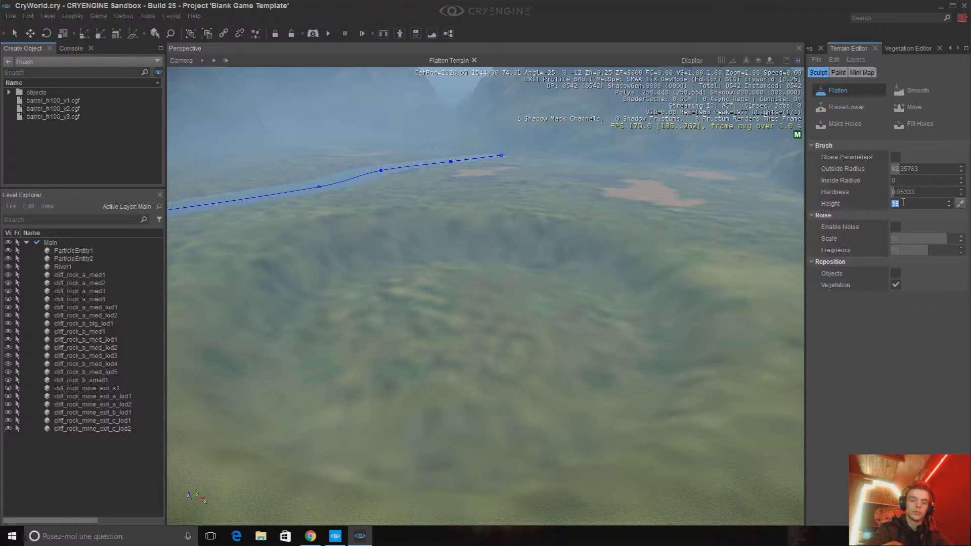
type("16")
key("Return")
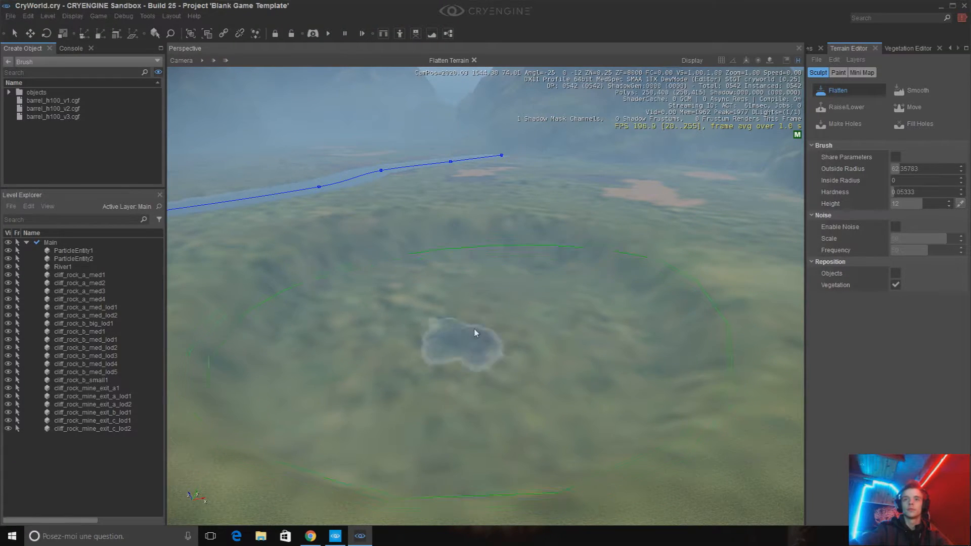
- Lower the middle of the basin, then set the Flatten height to 14 and brush across the basin floor
left_click_drag(475, 332, 513, 319)
left_click(913, 204)
key("BackSpace")
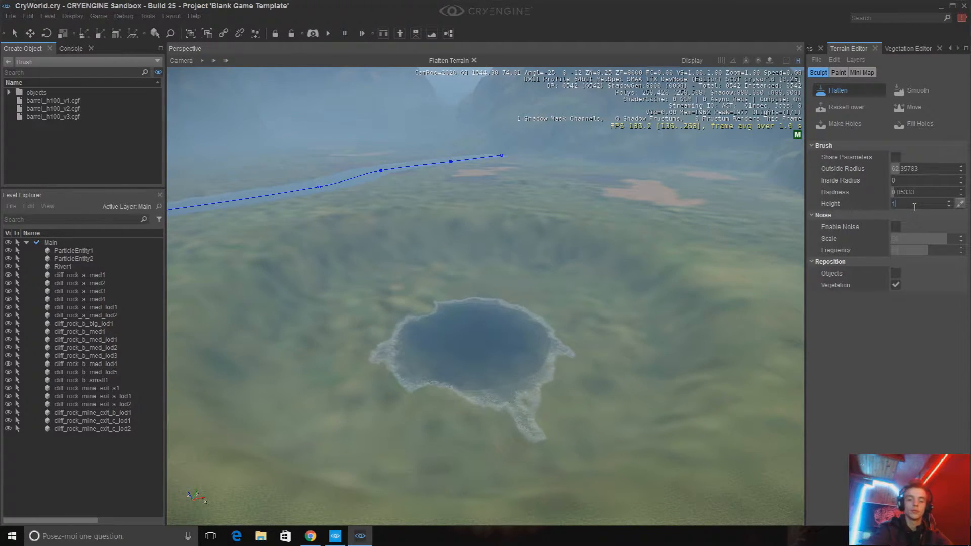
type("4")
mouse_move(493, 398)
left_mouse_down()
mouse_move(476, 321)
mouse_move(618, 290)
left_mouse_up()
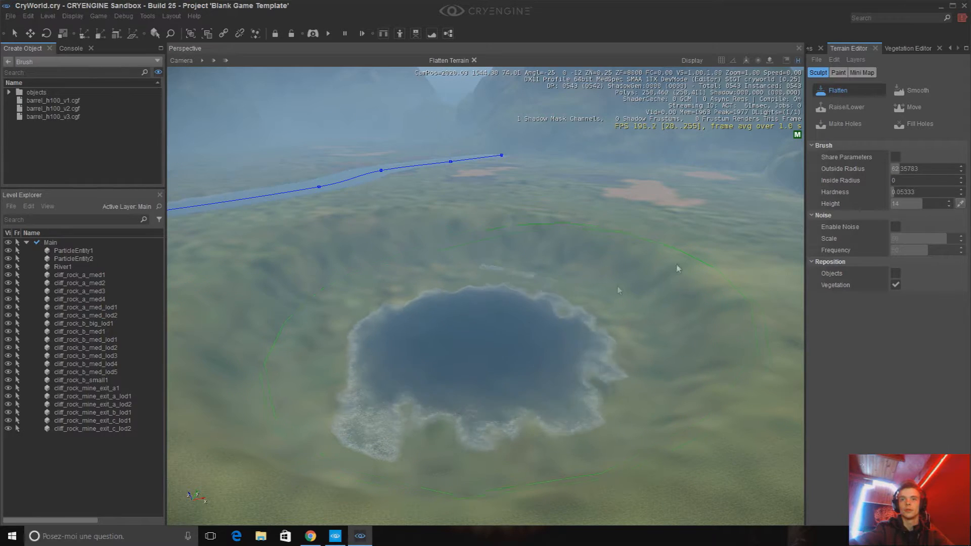
- Set the Flatten height to 18 and raise the flooded basin floor to around water level
double_click(912, 203)
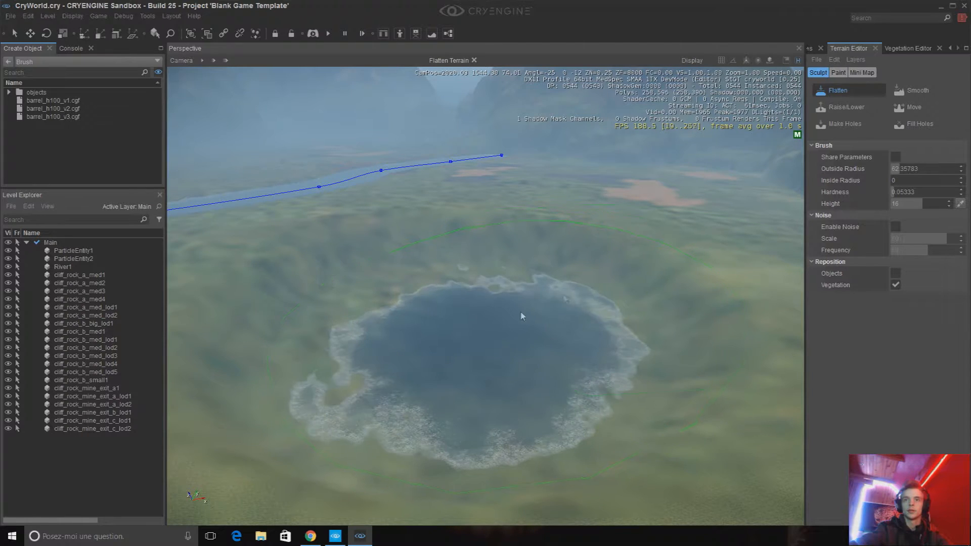
type("18")
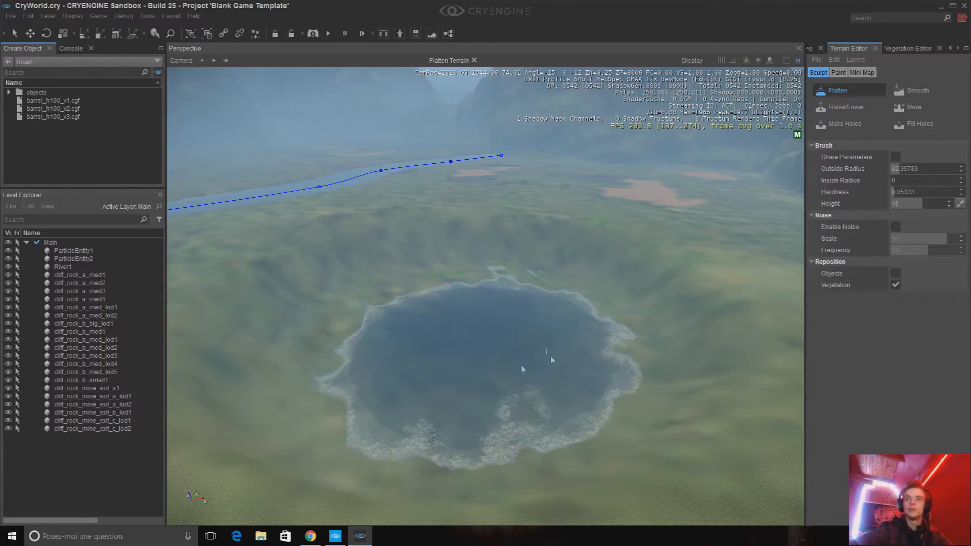
left_click(491, 347)
left_click_drag(491, 348, 454, 323)
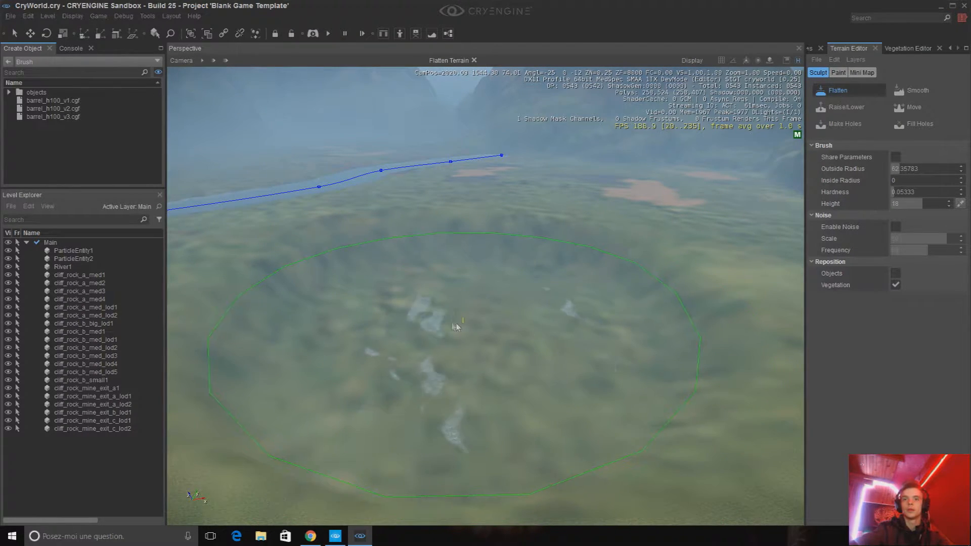
- Set the Flatten height to 30 and the hardness to about 0.15, and level the ground around the basin
key("d")
right_click_drag(435, 302, 521, 304)
key("d")
key("a")
left_click(918, 204)
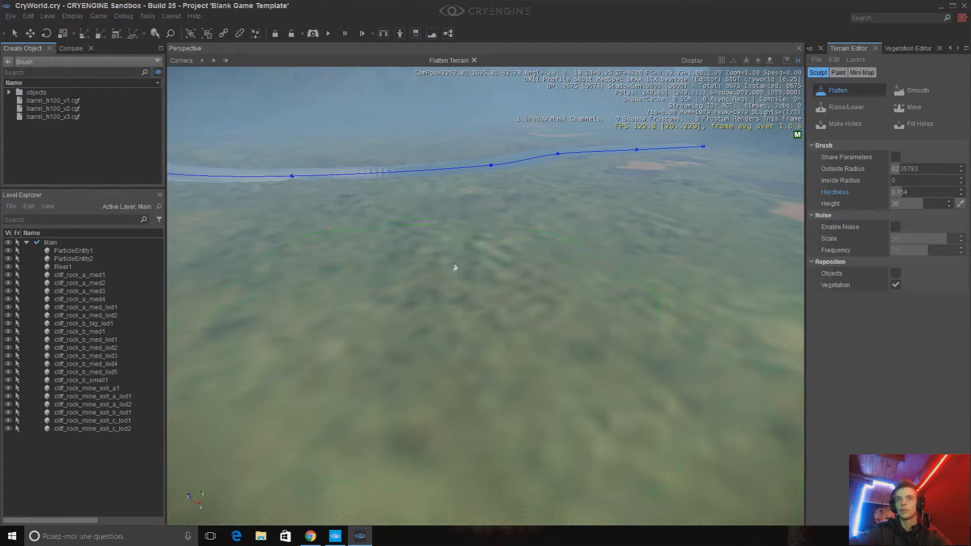
mouse_move(561, 268)
right_mouse_down()
mouse_move(520, 273)
mouse_move(499, 260)
mouse_move(537, 253)
mouse_move(451, 262)
right_mouse_up()
key("d")
key("w")
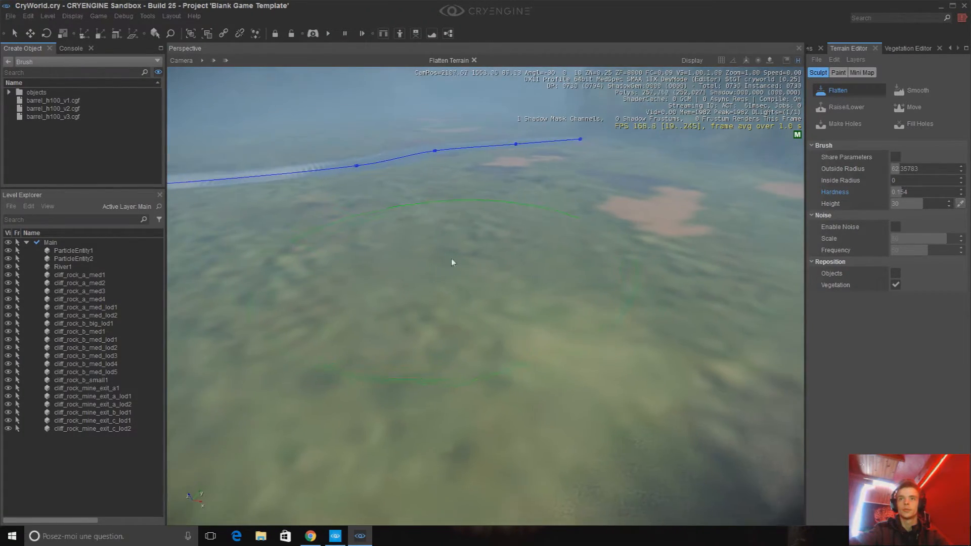
- Switch to the Raise/Lower brush over the open plain beside the cliffs
mouse_move(460, 349)
right_mouse_down("shift")
mouse_move(605, 379)
mouse_move(503, 388)
mouse_move(656, 340)
right_mouse_up("shift")
key("shift+w")
key("d")
right_click_drag(715, 299, 681, 321)
key("s")
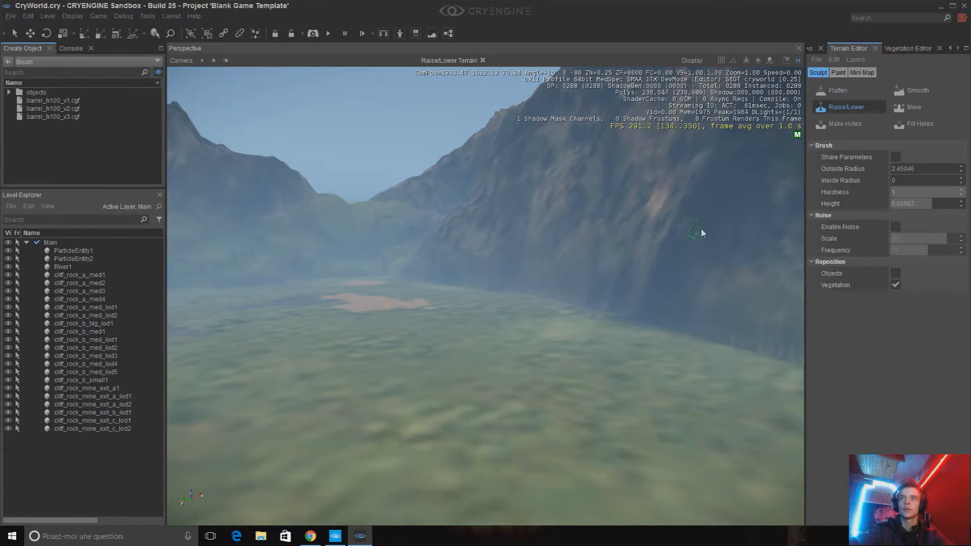
key("s")
right_click_drag(519, 260, 468, 379)
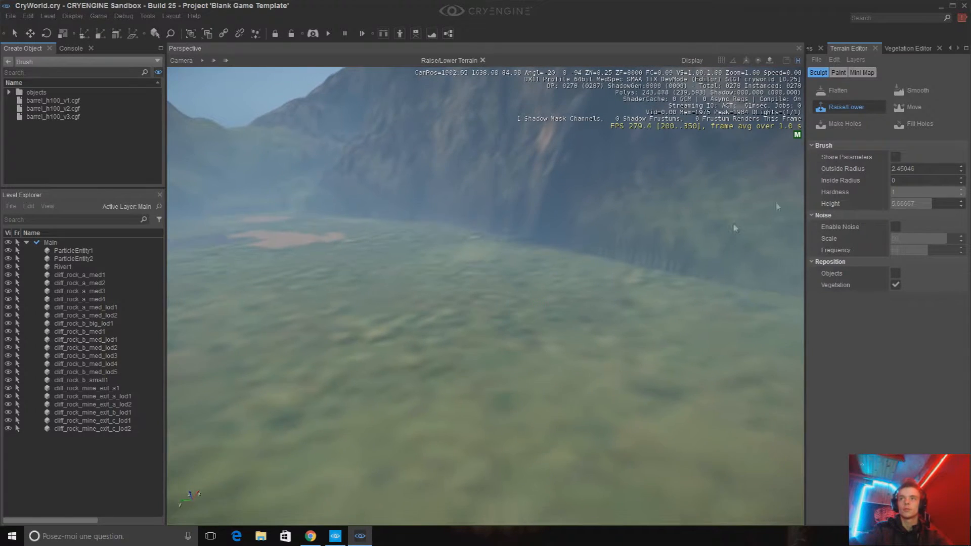
key("d")
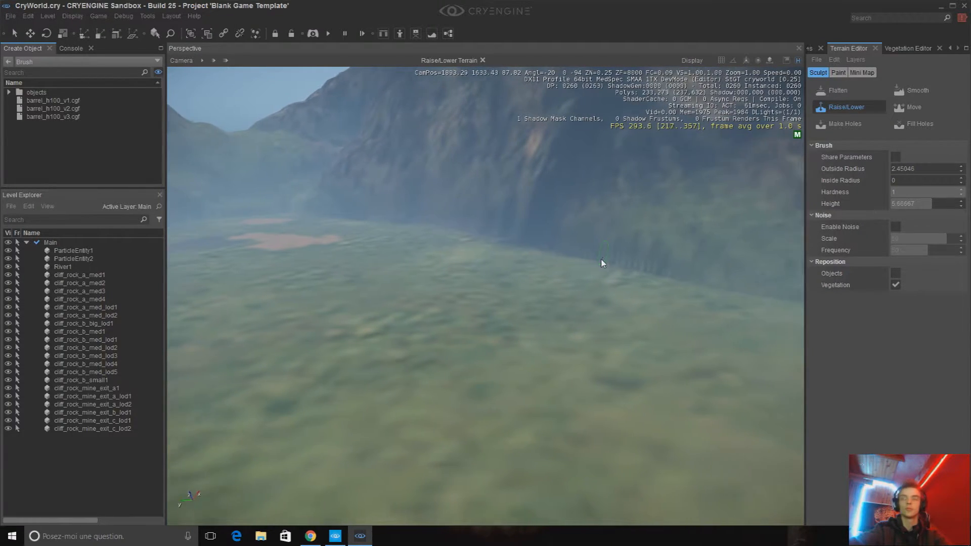
mouse_move(564, 284)
right_mouse_down()
mouse_move(539, 284)
mouse_move(564, 289)
right_mouse_up()
key("d")
key("a")
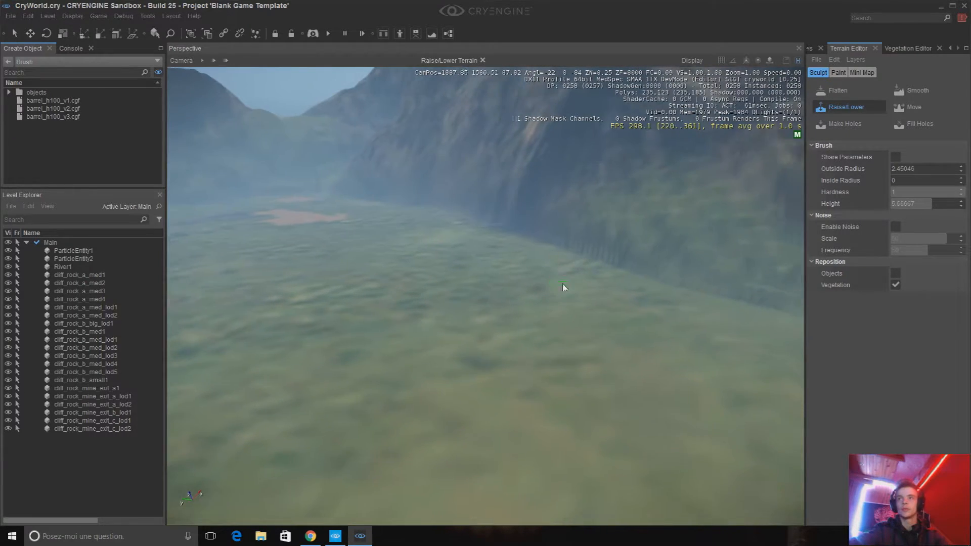
key("d")
mouse_move(630, 232)
right_mouse_down()
mouse_move(617, 241)
mouse_move(635, 237)
right_mouse_up()
key("w")
key("a")
right_click_drag(475, 234, 536, 235)
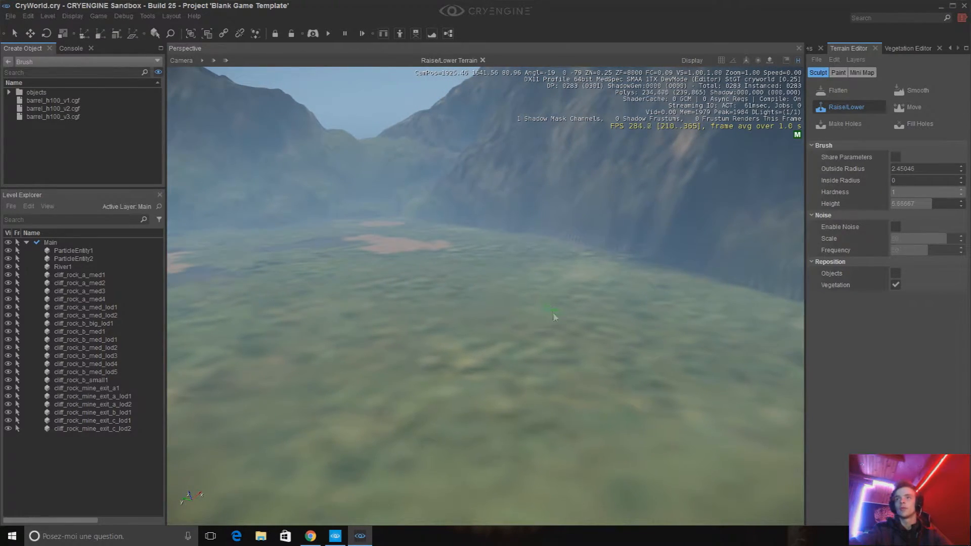
right_click_drag(553, 314, 551, 314)
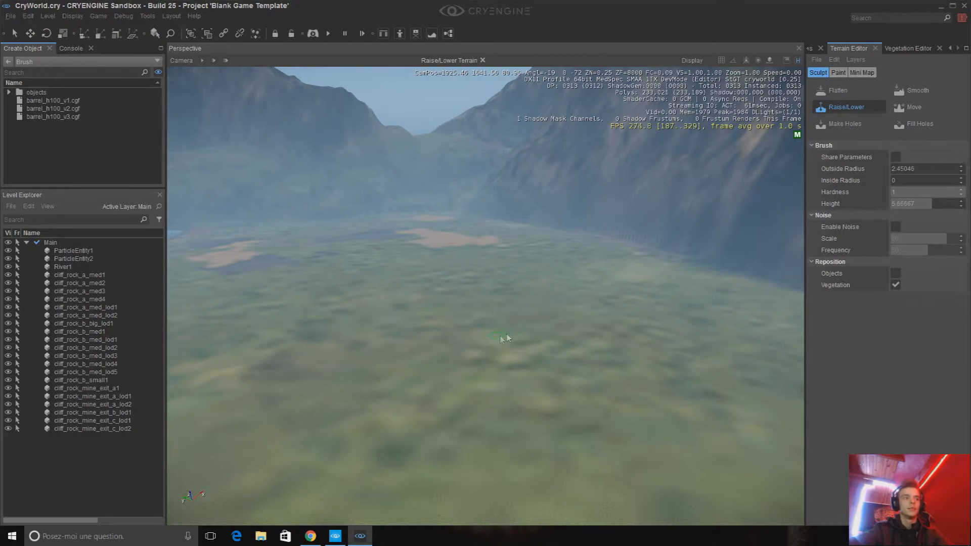
- Raise a cluster of narrow spikes on the plain using Raise/Lower with outside radius 2.45, hardness 1 and height 5.67
key("d")
key("s")
right_click_drag(593, 292, 471, 392)
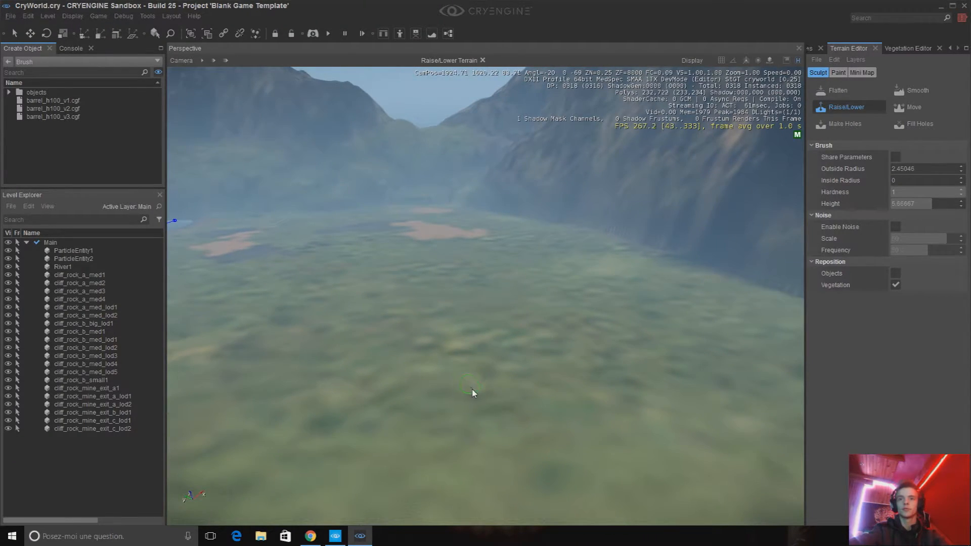
left_click(545, 427)
mouse_move(502, 461)
left_mouse_down()
mouse_move(576, 459)
mouse_move(602, 472)
left_mouse_up()
left_click(477, 478)
right_click_drag(494, 438, 487, 436)
left_click_drag(497, 416, 637, 471)
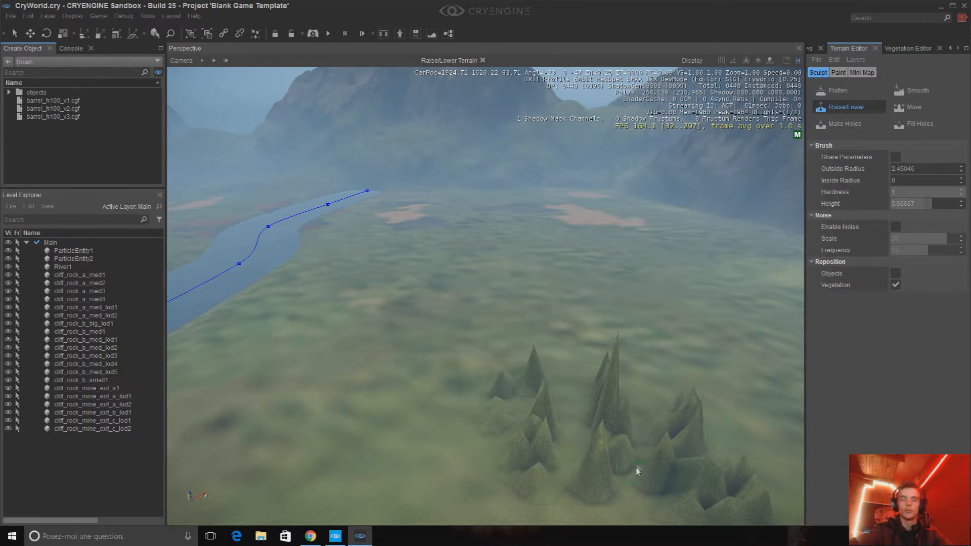
- Undo all the Raise/Lower strokes that formed the spikes on the plain
key("ctrl+z")
key("ctrl+z")
key("ctrl+z")
key("ctrl+z")
key("ctrl+z")
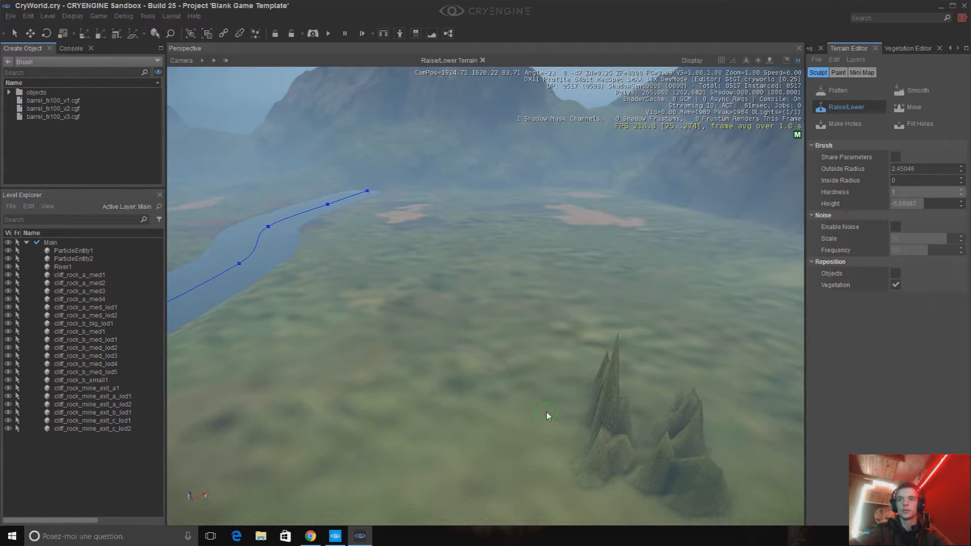
key("ctrl+z")
key("ctrl+z")
key("ctrl+z")
key("ctrl+z")
key("ctrl+z")
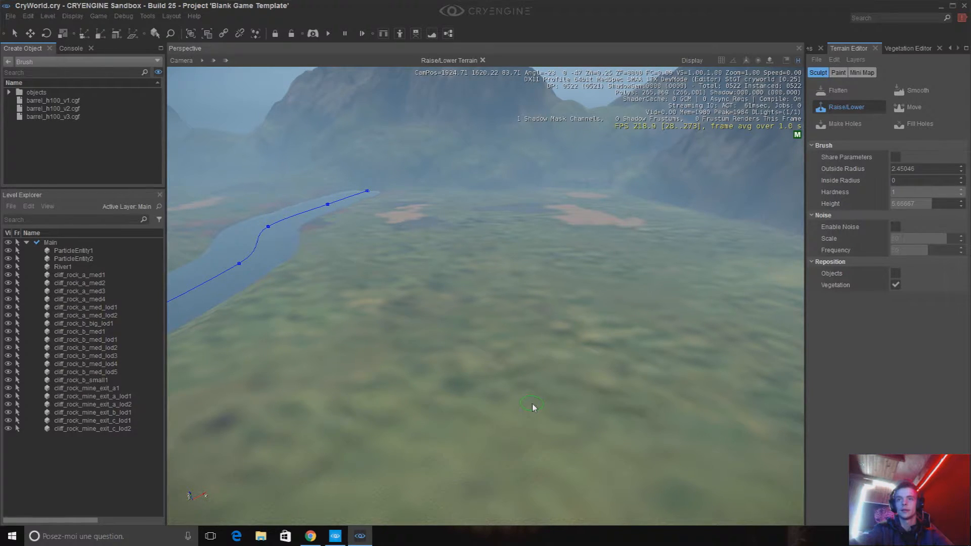
- Set the Raise/Lower outside radius to about 86 and the inside radius to about 33.56
right_click_drag(532, 407, 657, 407)
key("d")
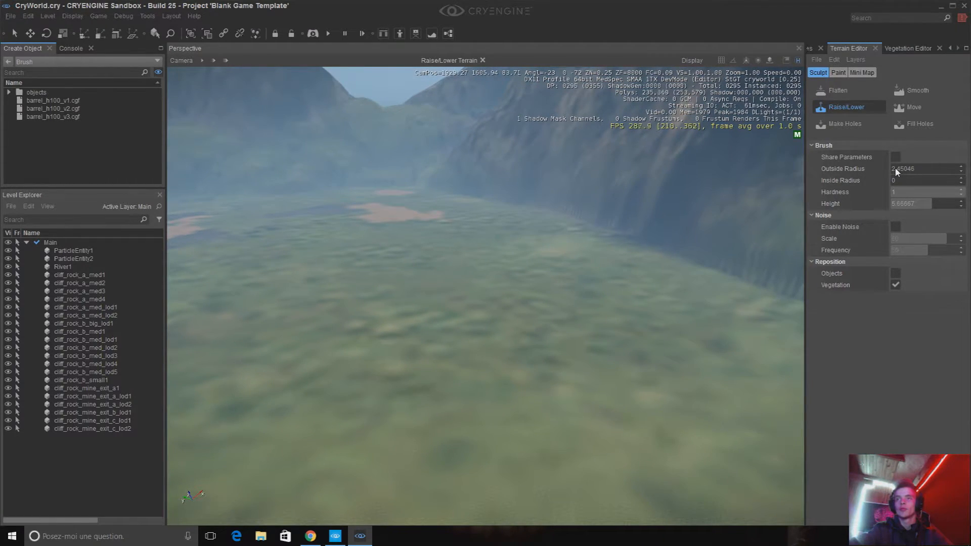
left_click_drag(894, 168, 931, 168)
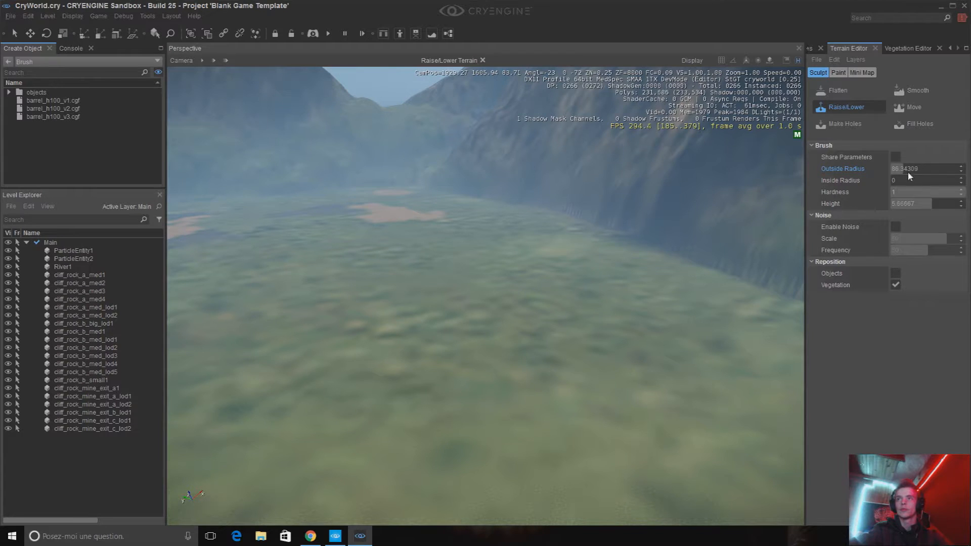
right_click_drag(444, 269, 414, 292)
key("s")
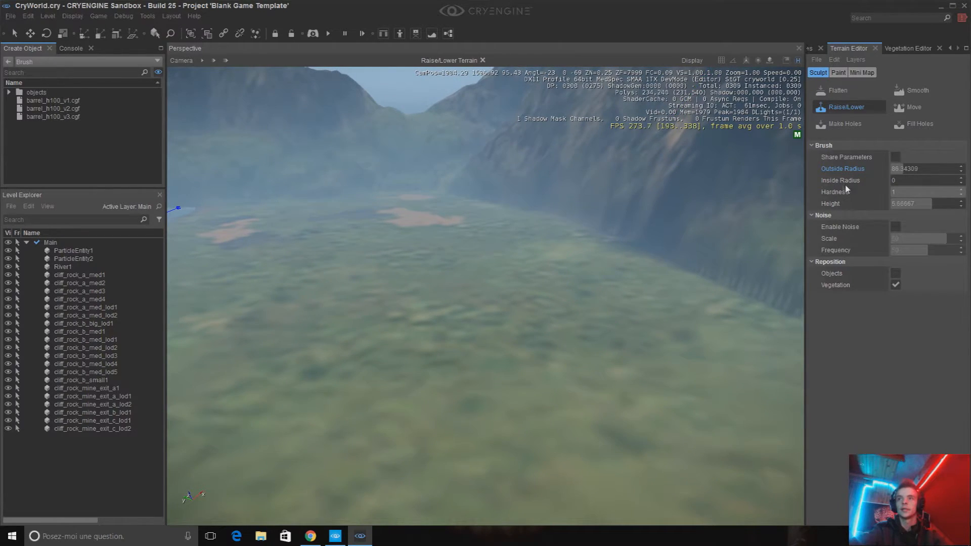
key("s")
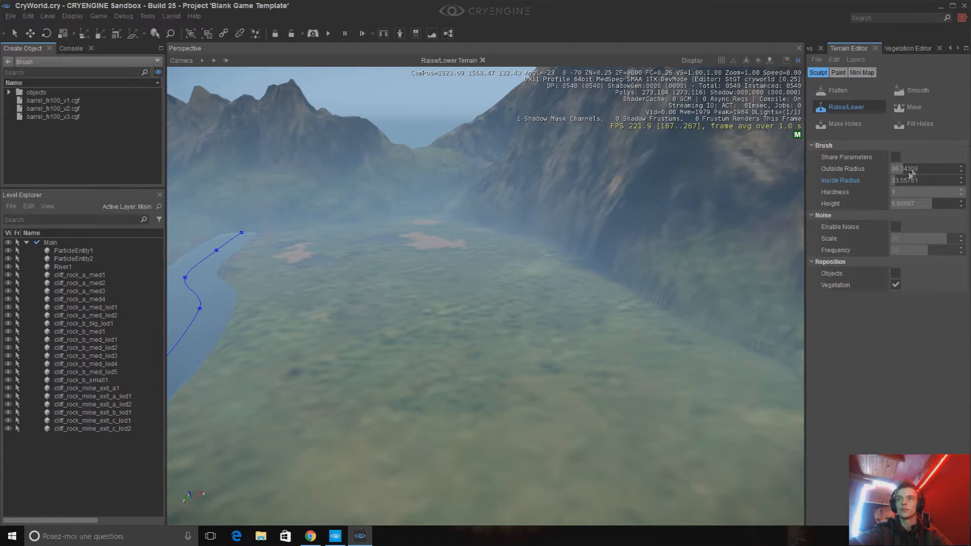
- Try broad Raise/Lower strokes on the plain with the enlarged brush
mouse_move(503, 341)
right_mouse_down()
mouse_move(683, 262)
mouse_move(556, 263)
mouse_move(374, 227)
mouse_move(539, 332)
mouse_move(526, 263)
mouse_move(531, 324)
mouse_move(476, 354)
mouse_move(547, 304)
mouse_move(550, 340)
mouse_move(536, 331)
mouse_move(556, 334)
mouse_move(582, 304)
mouse_move(617, 312)
mouse_move(522, 288)
mouse_move(694, 367)
mouse_move(689, 357)
mouse_move(664, 370)
mouse_move(520, 369)
right_mouse_up()
key("s")
key("d")
key("s")
key("d")
key("s")
key("d")
key("a")
mouse_move(512, 362)
left_mouse_down()
mouse_move(448, 354)
mouse_move(553, 341)
mouse_move(503, 412)
mouse_move(358, 330)
mouse_move(423, 272)
left_mouse_up()
key("d")
right_click_drag(423, 269, 489, 328)
left_click_drag(489, 328, 458, 373)
- Examine the rocky mountains surrounding the plain from above and from their outer side
mouse_move(458, 374)
right_mouse_down()
mouse_move(327, 315)
mouse_move(354, 245)
mouse_move(489, 291)
mouse_move(487, 271)
mouse_move(453, 280)
mouse_move(468, 278)
mouse_move(462, 255)
mouse_move(469, 295)
mouse_move(401, 323)
mouse_move(496, 351)
mouse_move(403, 354)
mouse_move(296, 320)
mouse_move(444, 243)
mouse_move(436, 273)
mouse_move(471, 289)
mouse_move(556, 298)
right_mouse_up()
key("shift+d")
key("w")
key("w")
key("s")
key("s")
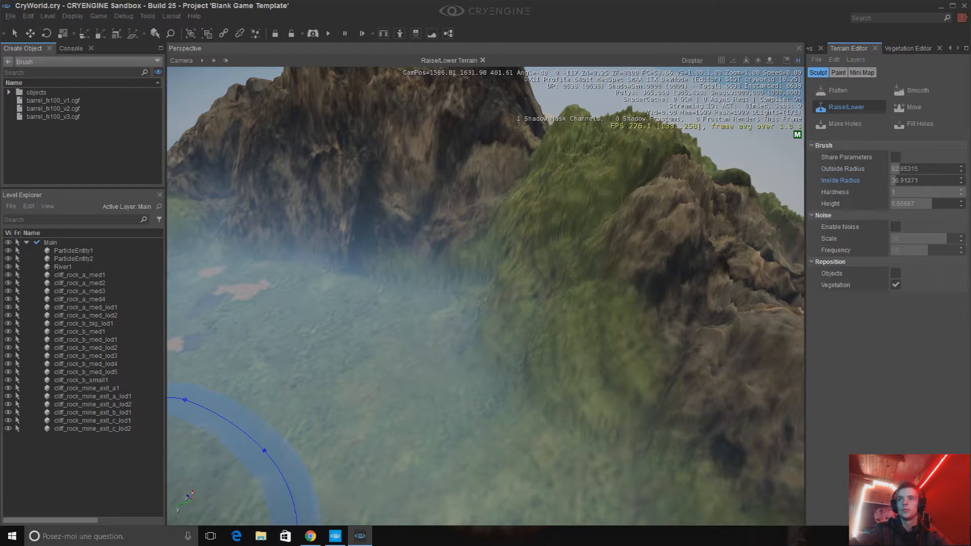
key("d")
right_click_drag(485, 198, 552, 223)
mouse_move(552, 223)
left_mouse_down()
mouse_move(516, 211)
mouse_move(588, 238)
mouse_move(587, 306)
mouse_move(439, 230)
left_mouse_up()
key("shift+d")
mouse_move(438, 231)
right_mouse_down("shift")
mouse_move(510, 234)
mouse_move(489, 234)
right_mouse_up("shift")
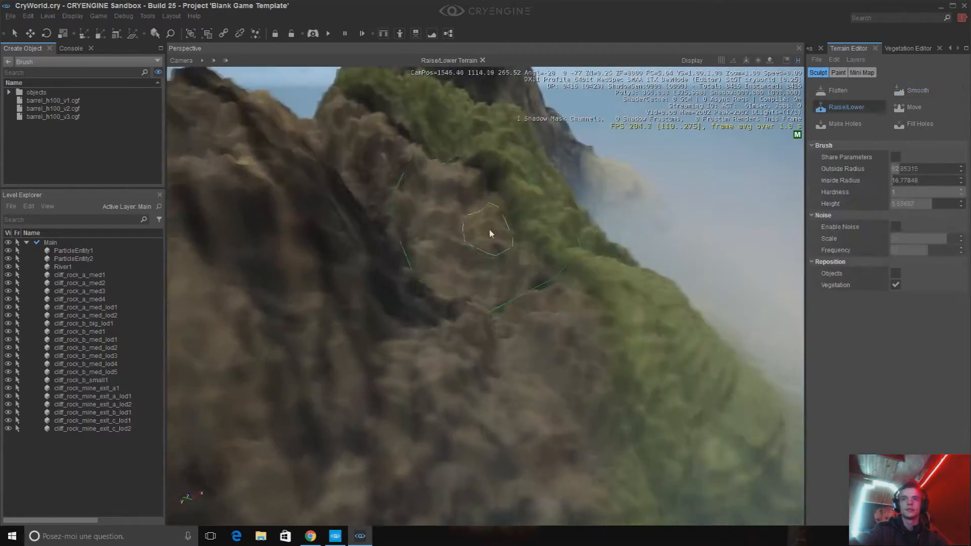
key("shift+s")
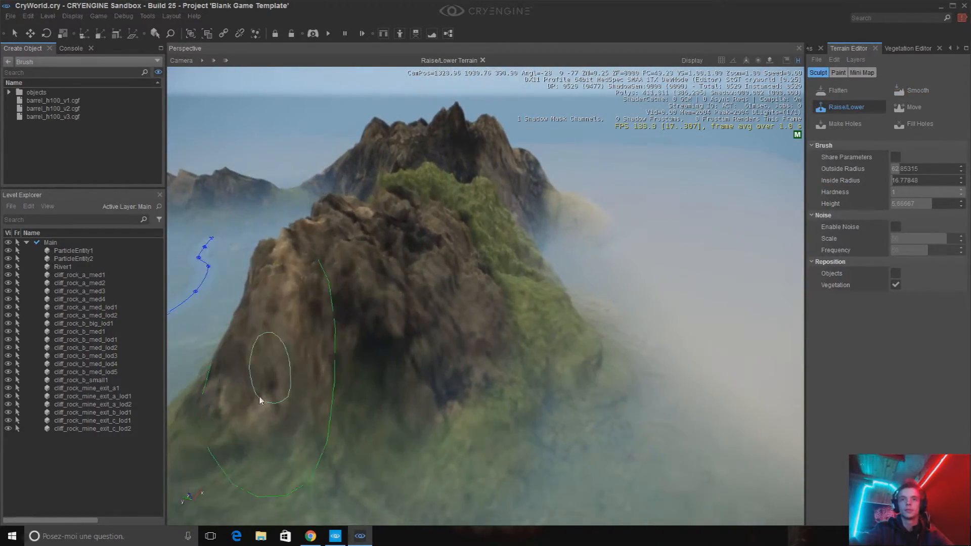
mouse_move(380, 303)
left_mouse_down()
mouse_move(445, 245)
mouse_move(477, 241)
left_mouse_up()
right_click_drag(477, 241, 445, 221, "shift")
key("shift+d")
key("shift+w")
right_click_drag(385, 308, 551, 266, "shift")
key("shift+s")
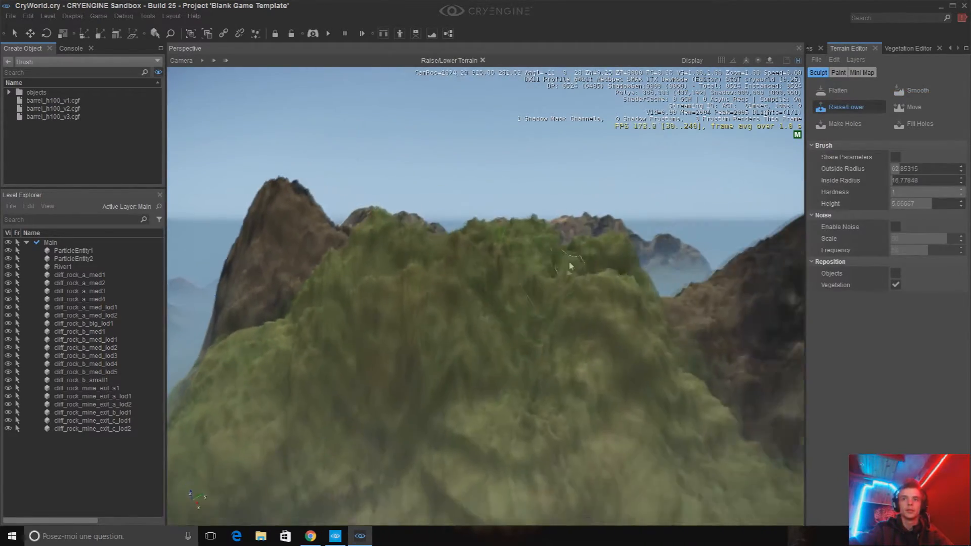
- Examine the green mountain ridge and return over the valley to the plain beside the river
key("s")
key("d")
mouse_move(509, 300)
left_mouse_down()
mouse_move(483, 347)
mouse_move(532, 368)
left_mouse_up()
key("shift+w")
mouse_move(532, 368)
right_mouse_down("shift")
mouse_move(470, 343)
mouse_move(536, 242)
mouse_move(526, 298)
mouse_move(506, 329)
mouse_move(531, 340)
right_mouse_up("shift")
key("shift+w")
key("shift+w")
key("d")
key("shift+d")
mouse_move(450, 298)
right_mouse_down("shift")
mouse_move(480, 278)
mouse_move(445, 273)
mouse_move(403, 247)
mouse_move(477, 356)
mouse_move(490, 340)
mouse_move(497, 350)
mouse_move(447, 302)
mouse_move(283, 341)
mouse_move(542, 323)
mouse_move(475, 333)
mouse_move(394, 320)
mouse_move(431, 320)
mouse_move(260, 329)
mouse_move(287, 310)
mouse_move(405, 295)
right_mouse_up("shift")
key("shift+w")
key("w")
key("w")
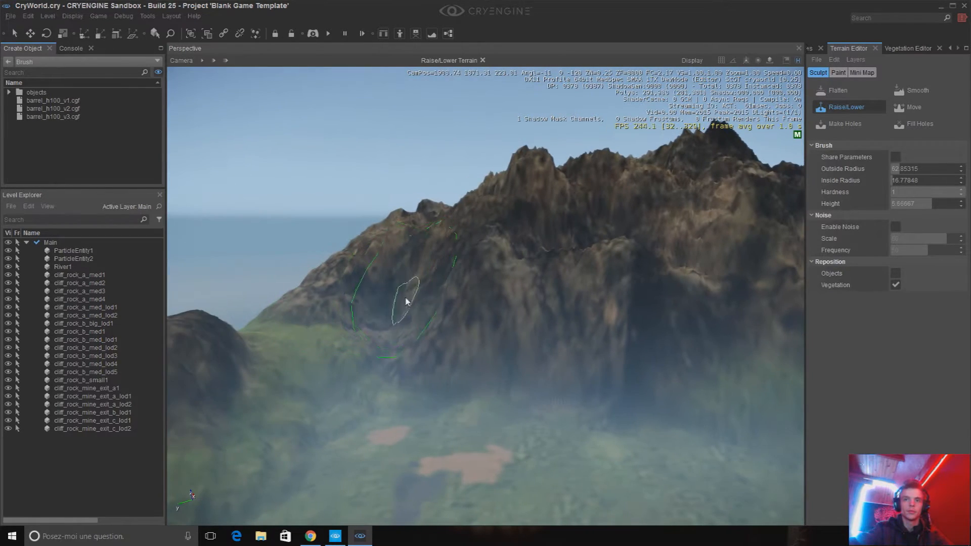
key("w")
right_click_drag(713, 241, 692, 384)
key("shift+w")
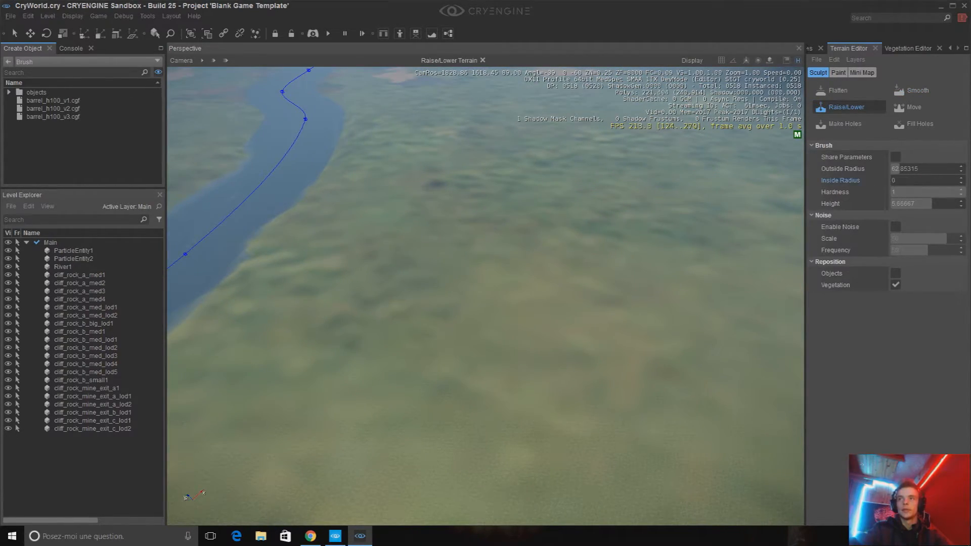
- Set the Raise/Lower inside radius to 0 and lower the ground on the plain
right_click_drag(569, 259, 514, 297)
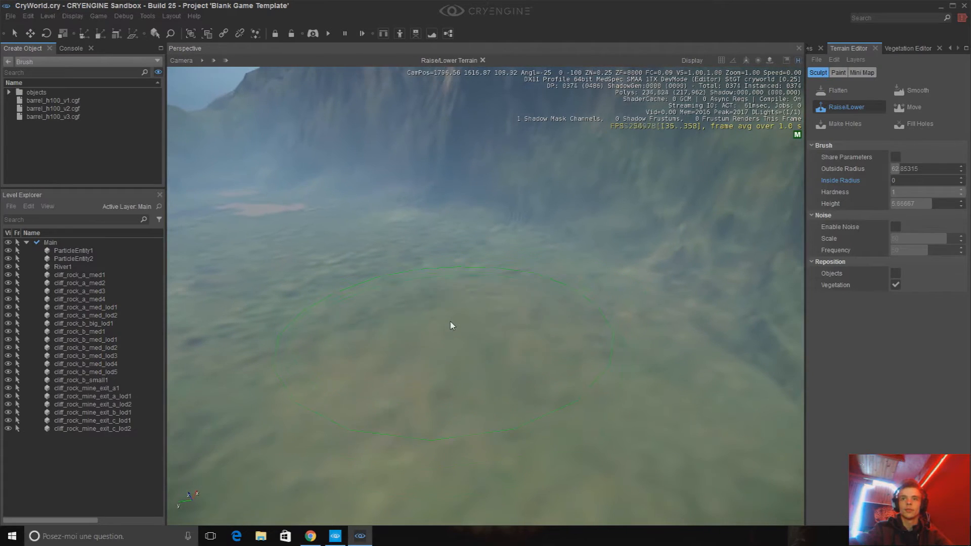
key("s")
key("a")
mouse_move(607, 338)
right_mouse_down()
mouse_move(571, 351)
mouse_move(559, 343)
right_mouse_up()
left_click_drag(558, 342, 559, 347, "ctrl")
right_click_drag(558, 343, 439, 342)
key("d")
key("w")
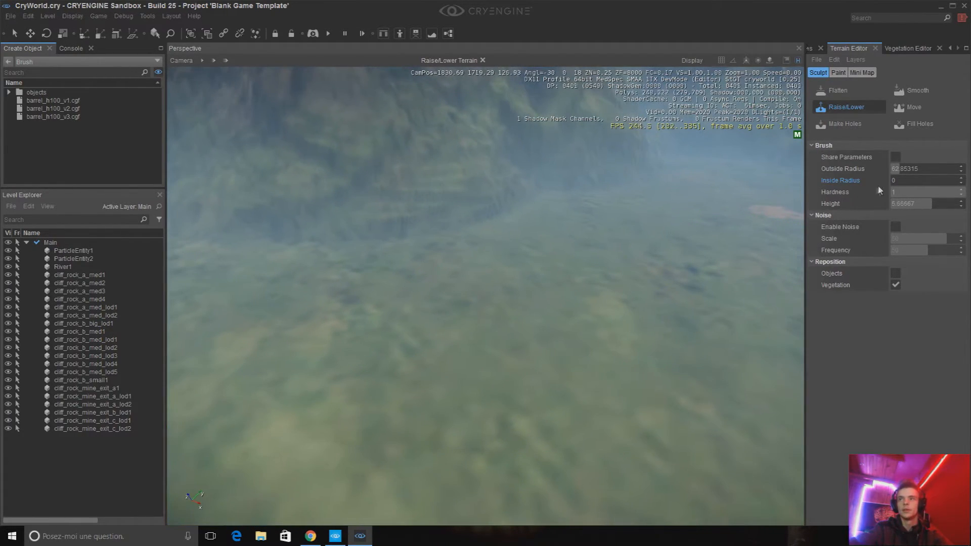
- Set the inside radius to about 36.91 and raise a terraced, flat-topped hill beside the river
mouse_move(577, 340)
left_mouse_down()
mouse_move(600, 325)
mouse_move(581, 328)
left_mouse_up()
key("s")
mouse_move(582, 328)
right_mouse_down()
mouse_move(494, 277)
mouse_move(488, 248)
right_mouse_up()
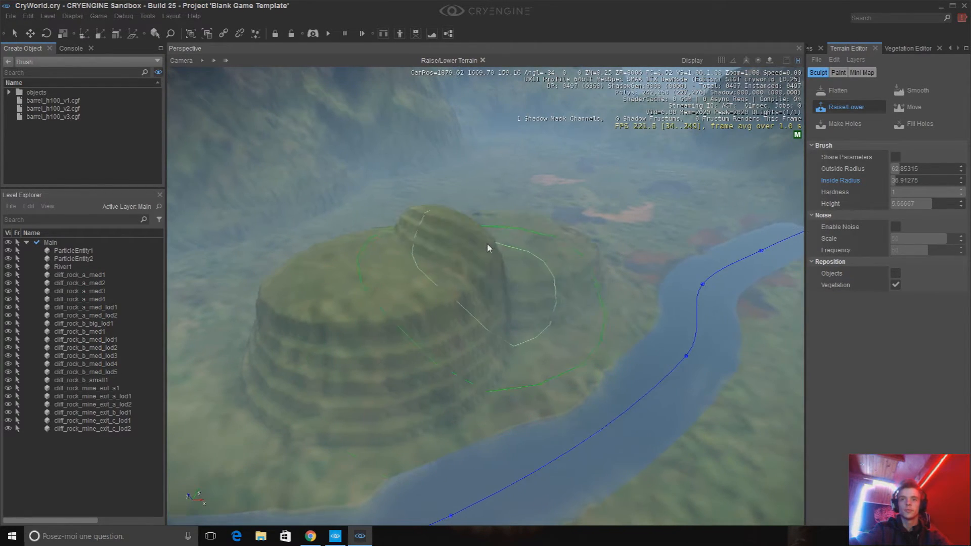
left_click(386, 243)
right_click_drag(444, 241, 436, 245)
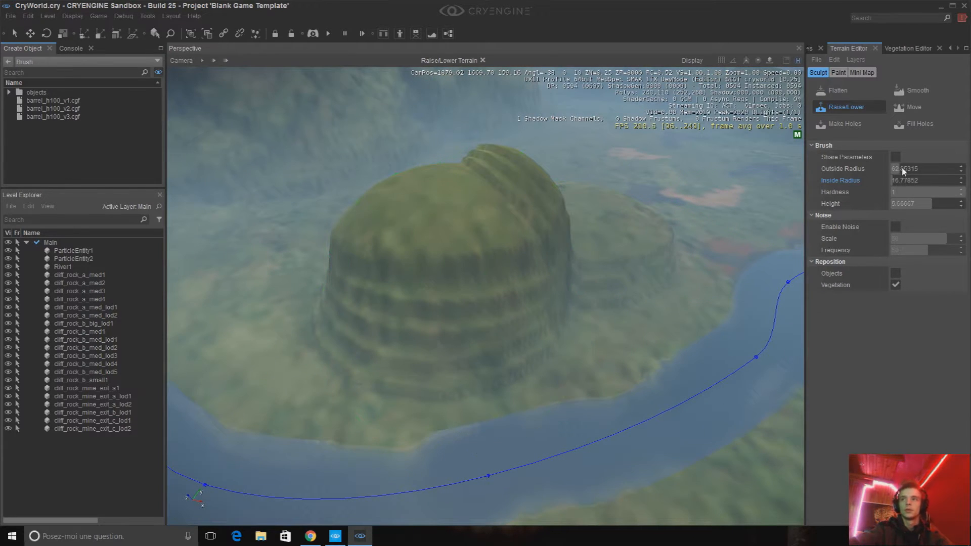
- Rework the hill beside the river with inside radius about 16.78, reducing the outside radius to about 32.65
mouse_move(630, 268)
left_mouse_down()
mouse_move(506, 302)
mouse_move(438, 300)
left_mouse_up()
mouse_move(510, 306)
left_mouse_down()
mouse_move(580, 259)
mouse_move(531, 205)
mouse_move(540, 246)
left_mouse_up()
key("d")
right_click_drag(499, 266, 498, 324)
key("s")
mouse_move(479, 348)
right_mouse_down()
mouse_move(489, 348)
mouse_move(412, 301)
mouse_move(485, 326)
right_mouse_up()
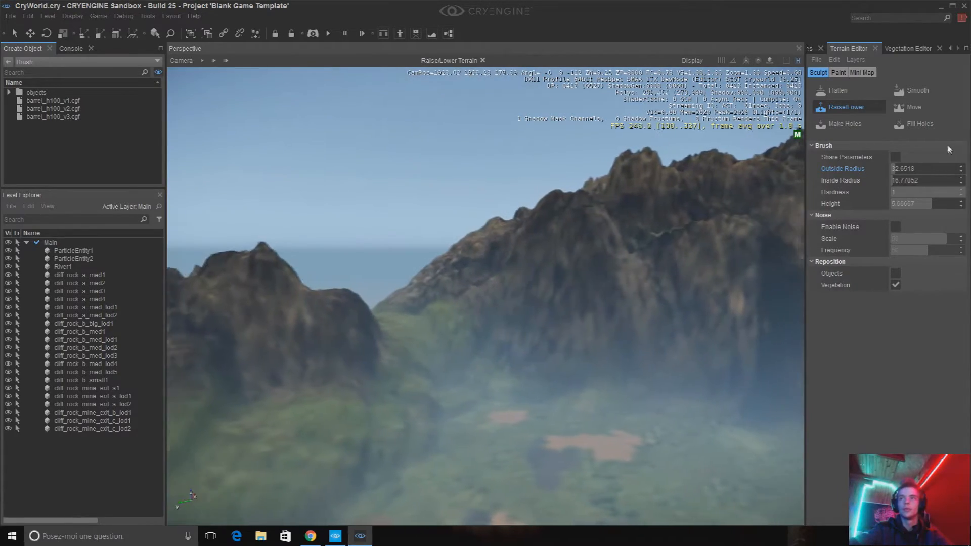
- Switch to the Smooth brush at radius 10 and hardness 1 over the green mountainside
key("d")
key("d")
right_click_drag(536, 291, 595, 299)
key("w")
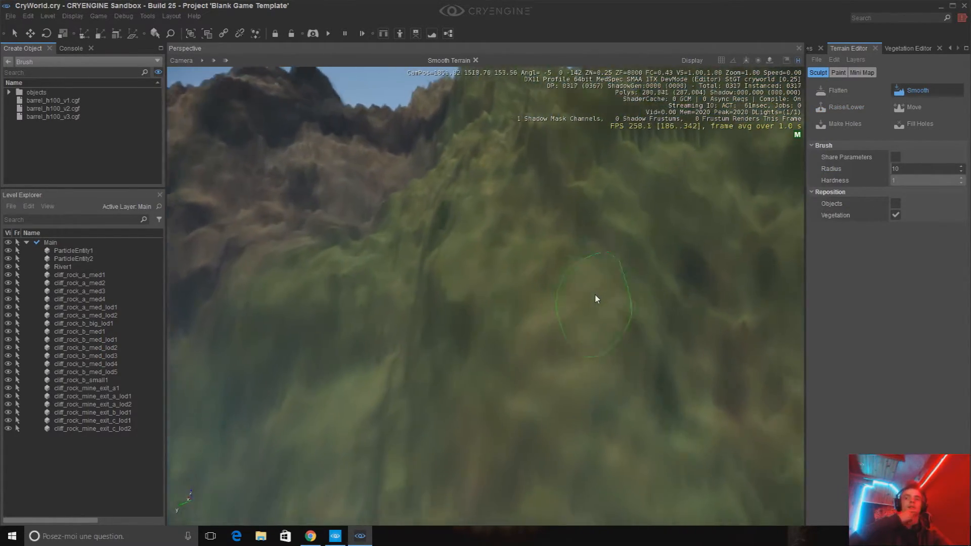
- Increase the Smooth brush radius to about 97 for work on the green mountainside
key("d")
mouse_move(596, 299)
right_mouse_down()
mouse_move(601, 305)
mouse_move(616, 290)
mouse_move(632, 300)
right_mouse_up()
key("a")
key("s")
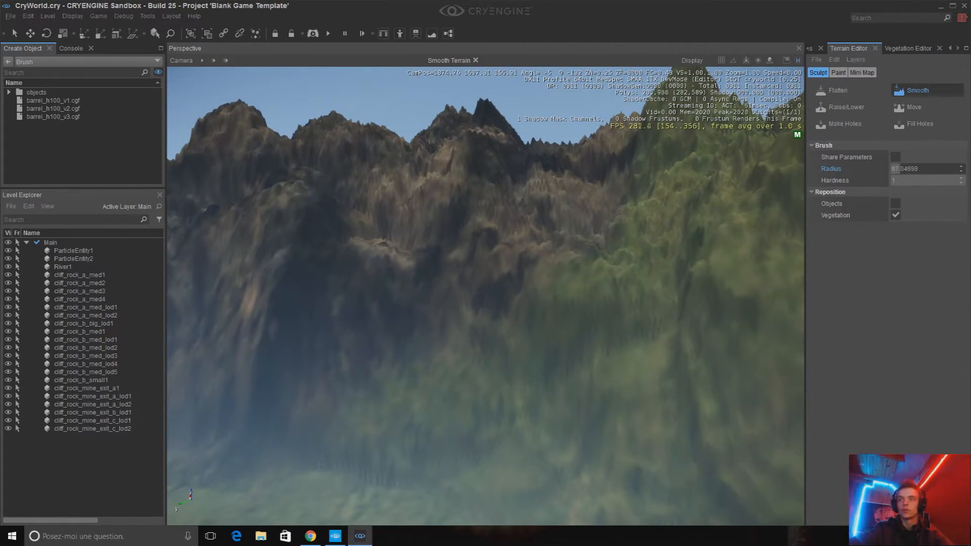
key("a")
key("s")
mouse_move(605, 288)
right_mouse_down()
mouse_move(566, 293)
mouse_move(600, 286)
right_mouse_up()
key("d")
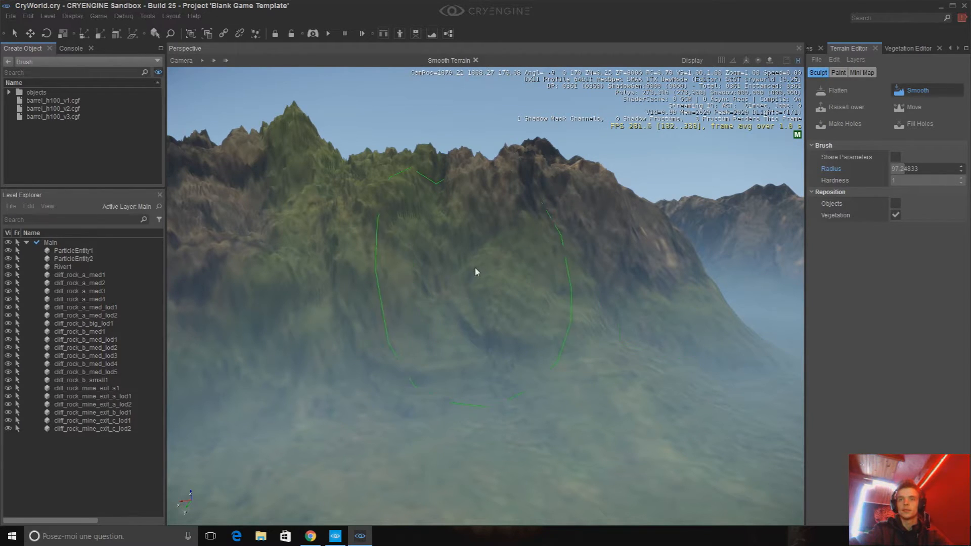
- Smooth the green peaks and the adjoining rocky mountain slope with the enlarged brush at hardness 1
right_click_drag(490, 257, 514, 254)
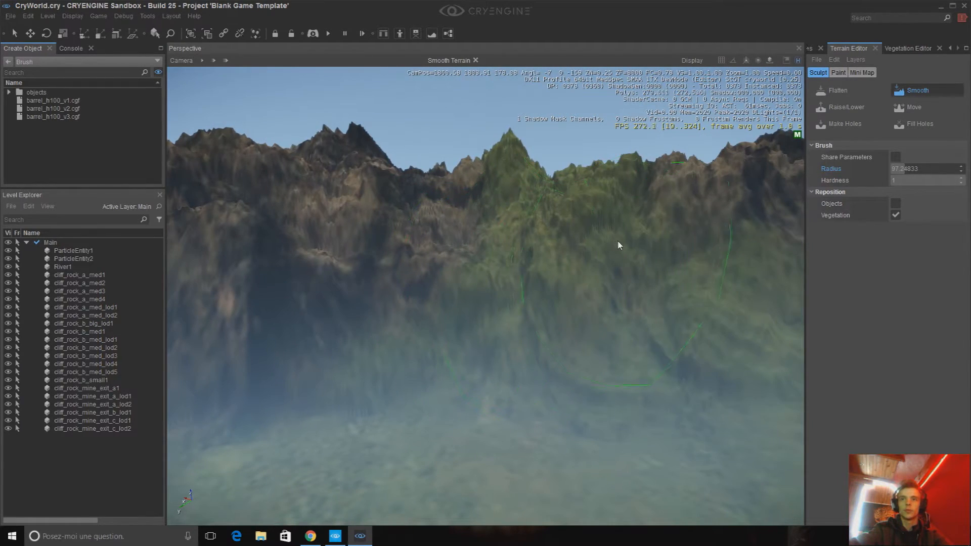
right_click_drag(349, 237, 594, 217)
key("d")
key("d")
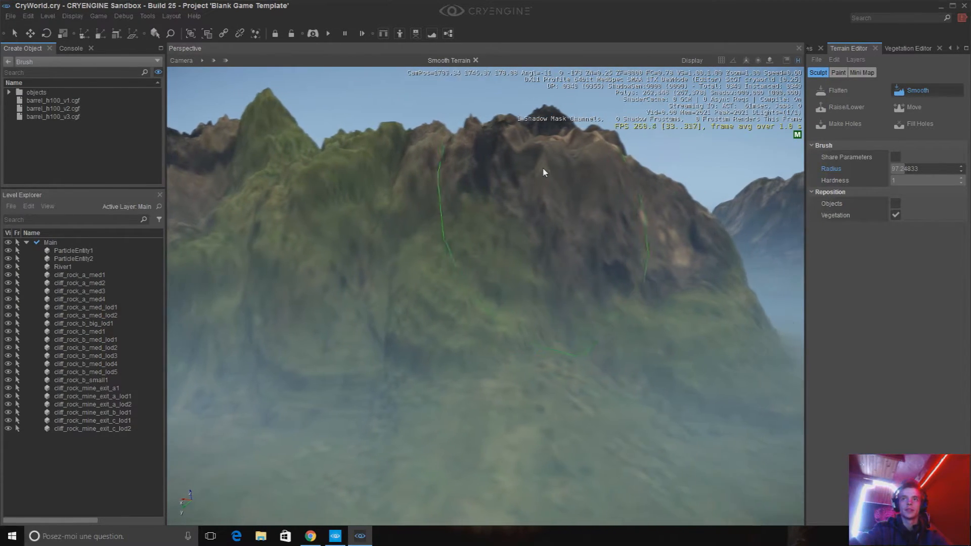
key("d")
right_click_drag(574, 263, 481, 278)
key("w")
key("a")
key("w")
right_click_drag(520, 313, 508, 382)
key("w")
key("d")
left_click_drag(508, 382, 599, 363)
mouse_move(599, 363)
right_mouse_down()
mouse_move(430, 374)
mouse_move(773, 371)
mouse_move(708, 333)
mouse_move(602, 371)
right_mouse_up()
key("d")
left_click_drag(602, 371, 568, 357)
- Examine the smoothed green peaks and the neighbouring rocky ridges from above and from the valley, and exit the Smooth tool
key("s")
right_click_drag(569, 357, 497, 353)
key("s")
key("s")
key("d")
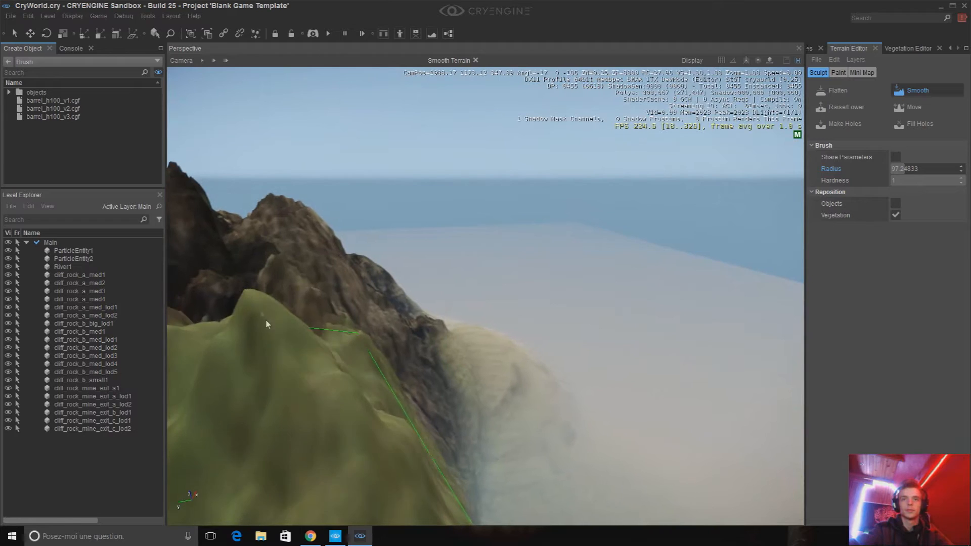
mouse_move(386, 338)
right_mouse_down()
mouse_move(283, 364)
mouse_move(359, 403)
right_mouse_up()
key("a")
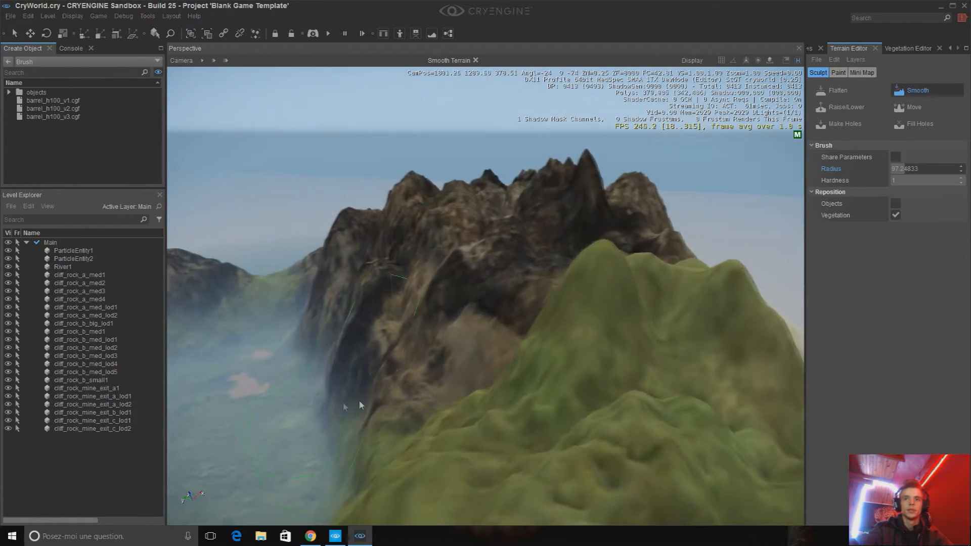
key("a")
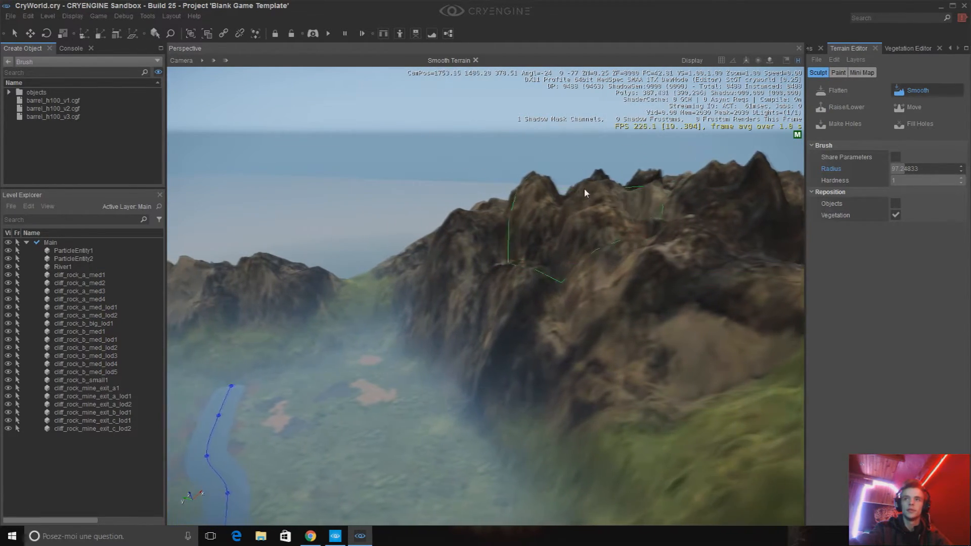
right_click_drag(656, 184, 556, 242)
key("a")
mouse_move(389, 267)
right_mouse_down()
mouse_move(493, 217)
mouse_move(476, 212)
mouse_move(536, 227)
mouse_move(612, 308)
mouse_move(601, 257)
mouse_move(541, 256)
right_mouse_up()
key("w")
key("w")
key("Escape")
key("a")
- Cut a small hole in the grassy plain near the river using Make Holes with radius 2
left_click(847, 125)
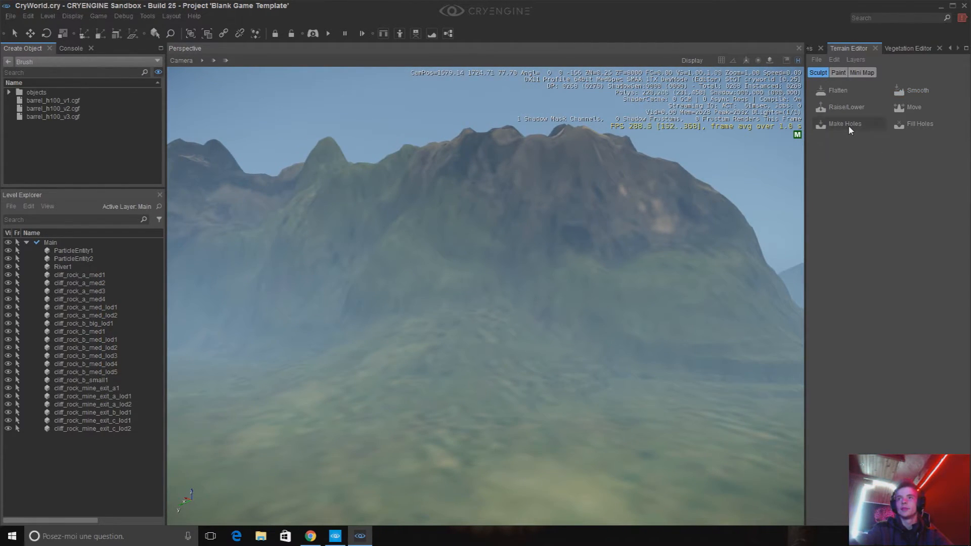
right_click_drag(599, 314, 624, 295)
key("w")
right_click_drag(504, 382, 470, 400)
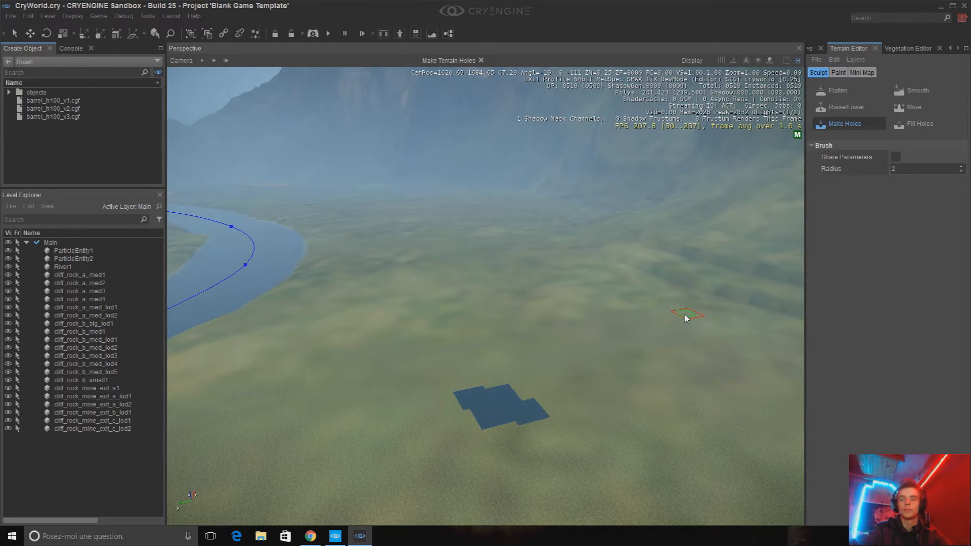
- Cut a large, irregular hole through the grassy hillside with the Make Holes brush at radius 2
key("w")
right_click_drag(674, 311, 708, 283, "shift")
key("w")
right_click_drag(556, 329, 536, 321, "shift")
key("w")
key("w")
key("a")
mouse_move(537, 324)
left_mouse_down()
mouse_move(488, 298)
mouse_move(482, 275)
left_mouse_up()
left_click_drag(593, 274, 508, 337)
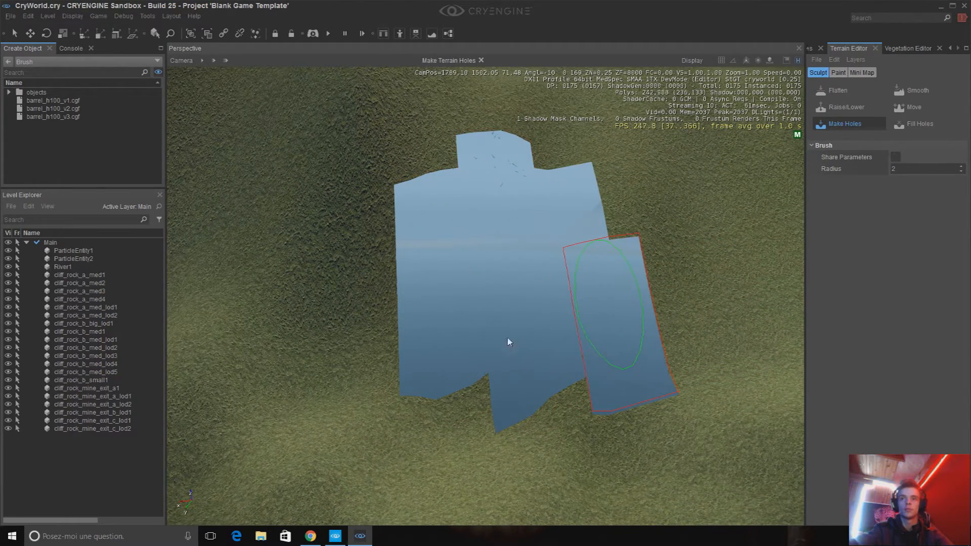
left_click_drag(380, 361, 361, 234)
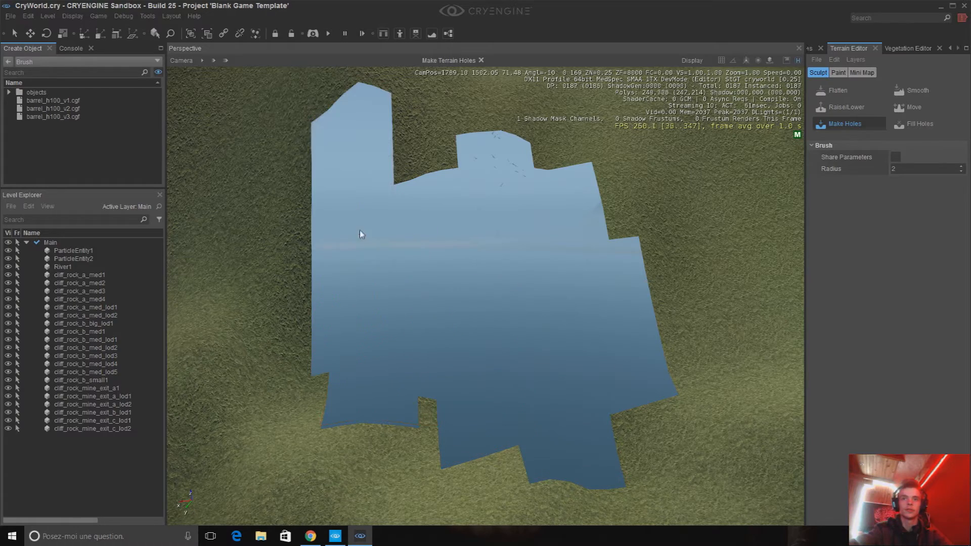
left_click(426, 165)
left_click(607, 207)
- Enable Share Parameters for the Make Holes brush and check the shared settings in the Flatten tool
key("d")
right_click_drag(602, 232, 414, 283)
key("w")
key("d")
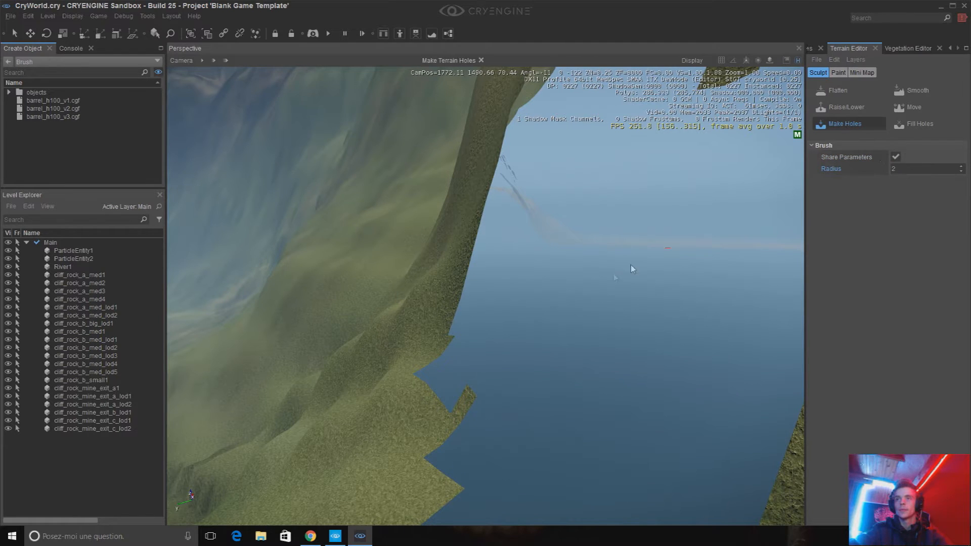
key("s")
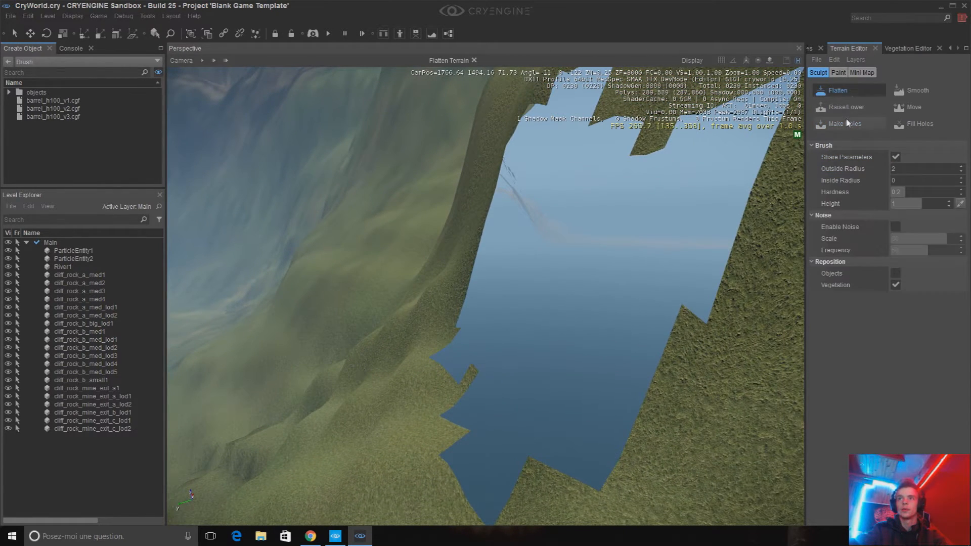
key("a")
right_click_drag(556, 295, 588, 295)
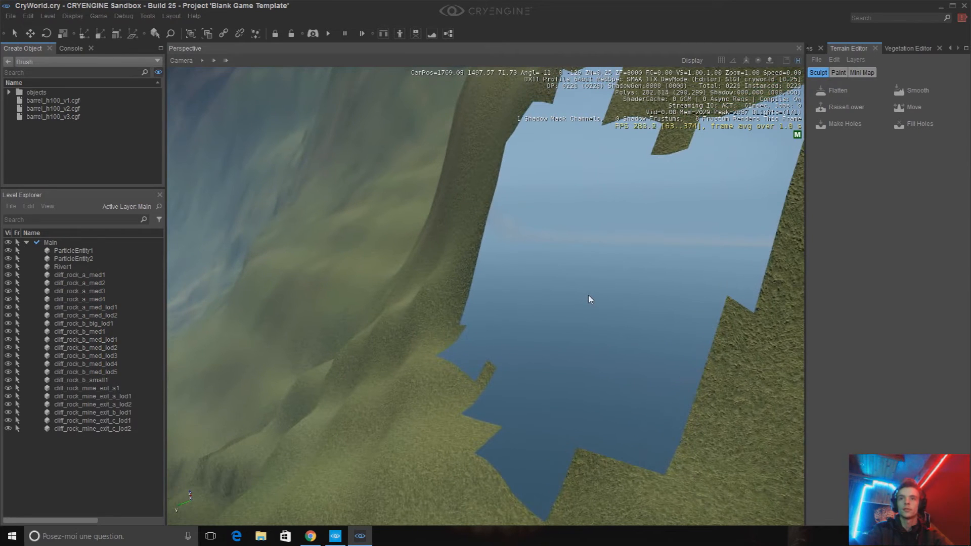
- Undo the hole strokes made in the hillside
key("ctrl+z")
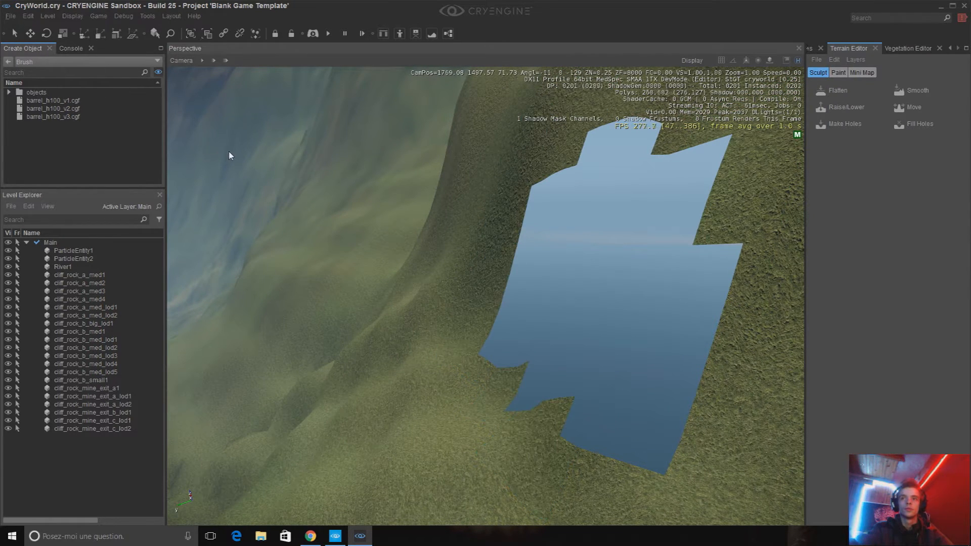
key("ctrl+z")
key("ctrl+z")
key("ctrl+z")
key("ctrl+z")
- Switch to the Fill Holes tool over the plain and disable Share Parameters
right_click_drag(235, 157, 475, 187)
key("w")
key("w")
key("w")
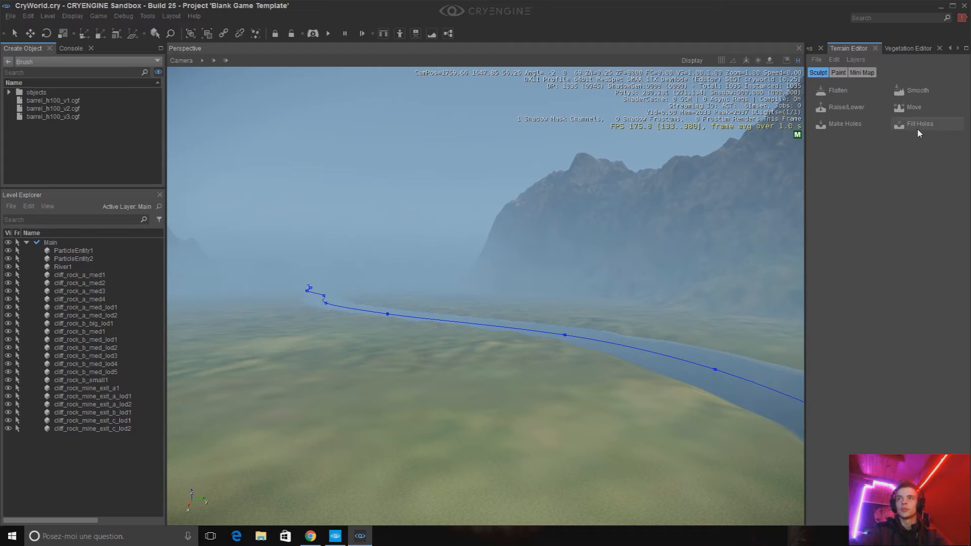
right_click_drag(599, 312, 606, 322)
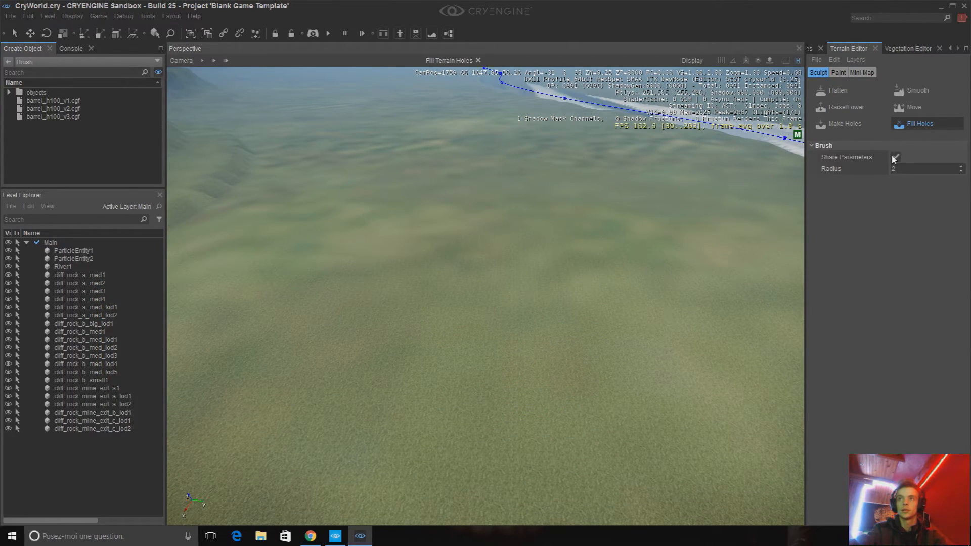
key("d")
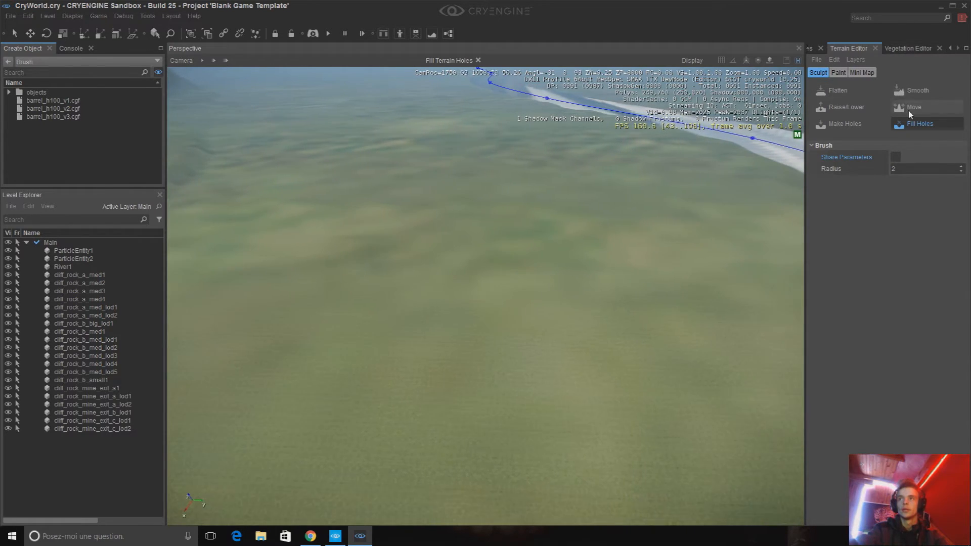
key("d")
- Review the Move Terrain options and return to the Smooth brush
right_click_drag(793, 172, 754, 185)
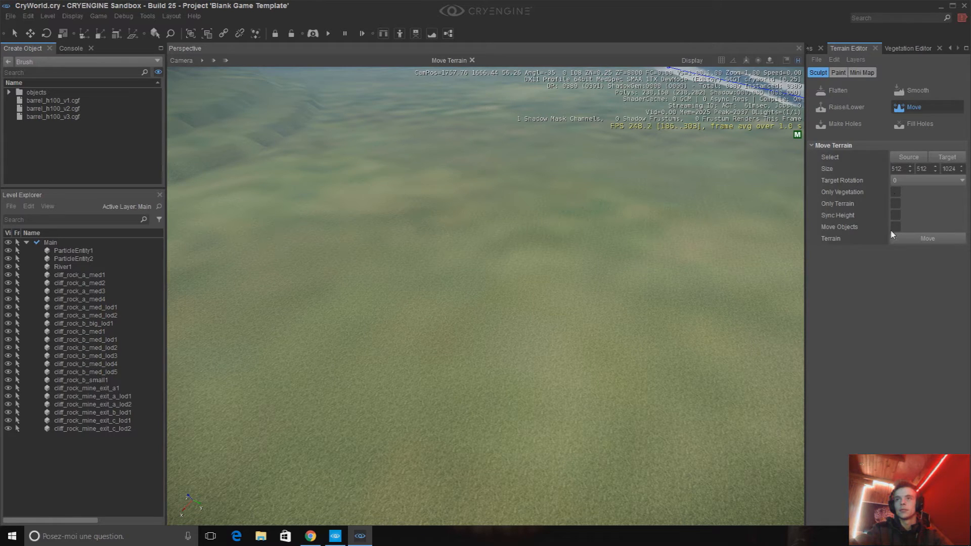
left_click(844, 92)
left_click(913, 95)
left_click(921, 104)
left_click(922, 95)
- Smooth the slope and ground at the foot of the mountain, and exit the Smooth tool
key("d")
right_click_drag(555, 303, 555, 302)
key("d")
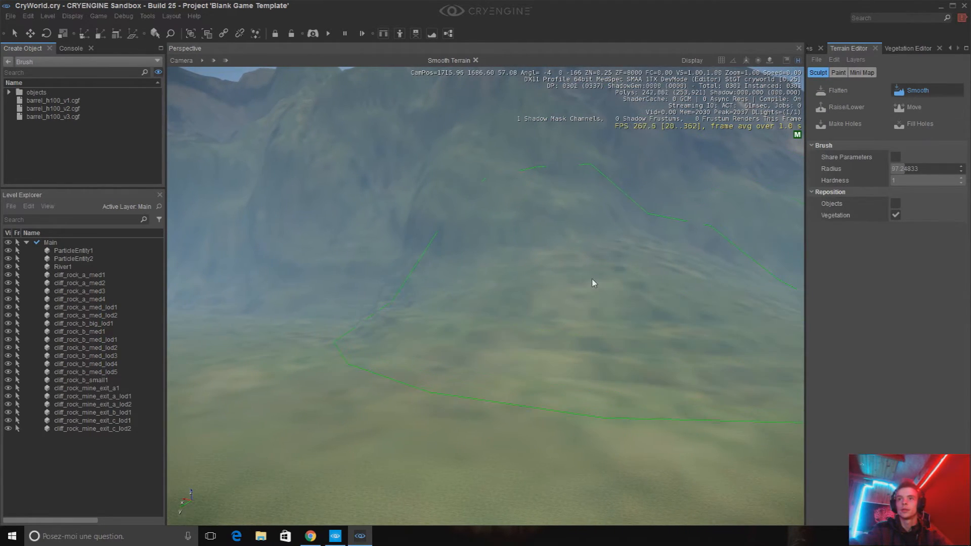
right_click_drag(464, 298, 467, 306)
right_click_drag(552, 294, 545, 310)
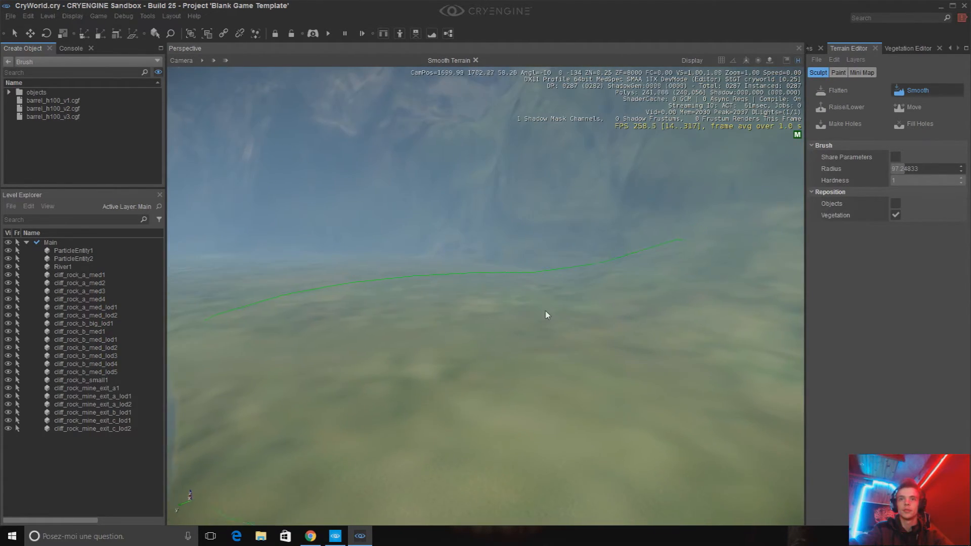
key("s")
right_click_drag(591, 265, 390, 359)
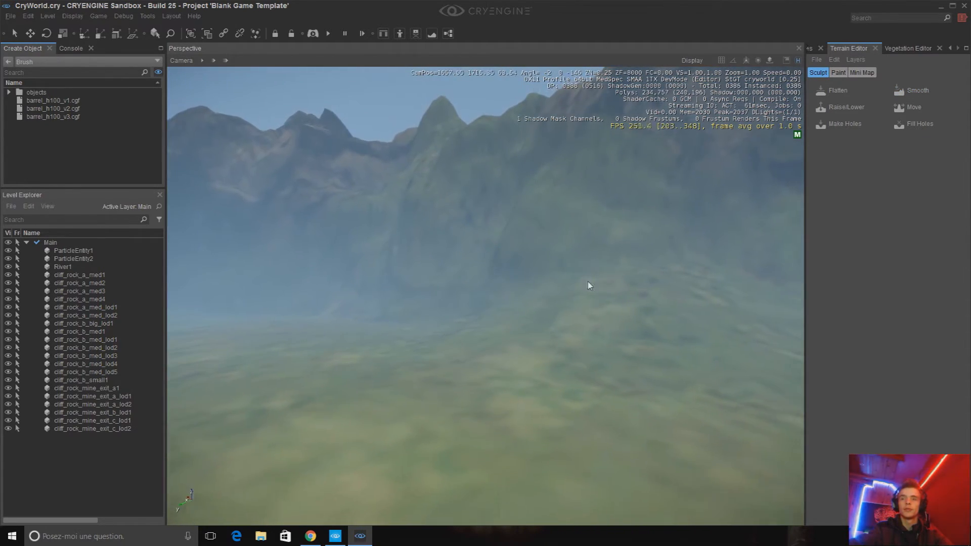
- Examine the sculpted terrain from the mountain slopes across to the river and the plain
right_click_drag(588, 281, 485, 296)
key("w")
key("w")
right_click_drag(673, 260, 339, 174)
key("a")
key("w")
key("w")
right_click_drag(485, 316, 323, 223)
key("w")
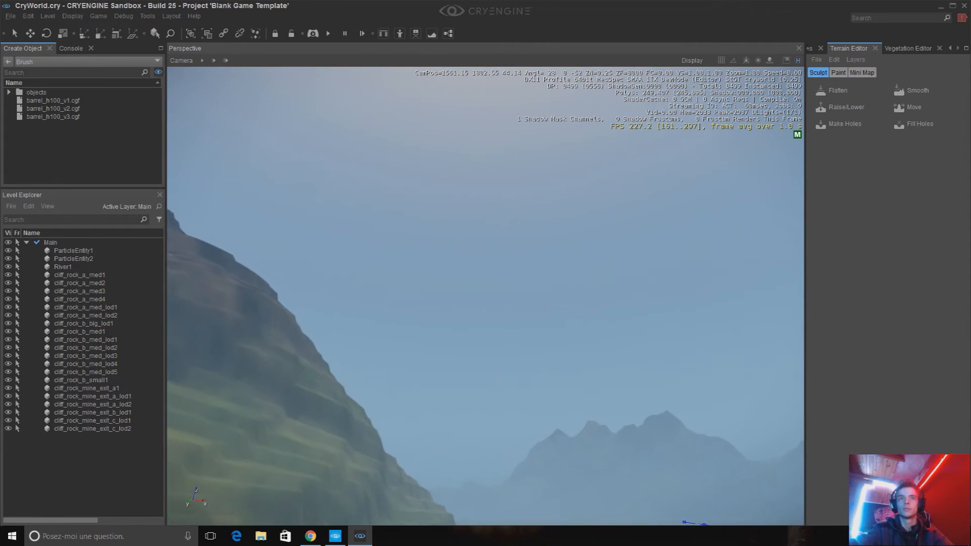
right_click_drag(324, 222, 501, 341)
key("s")
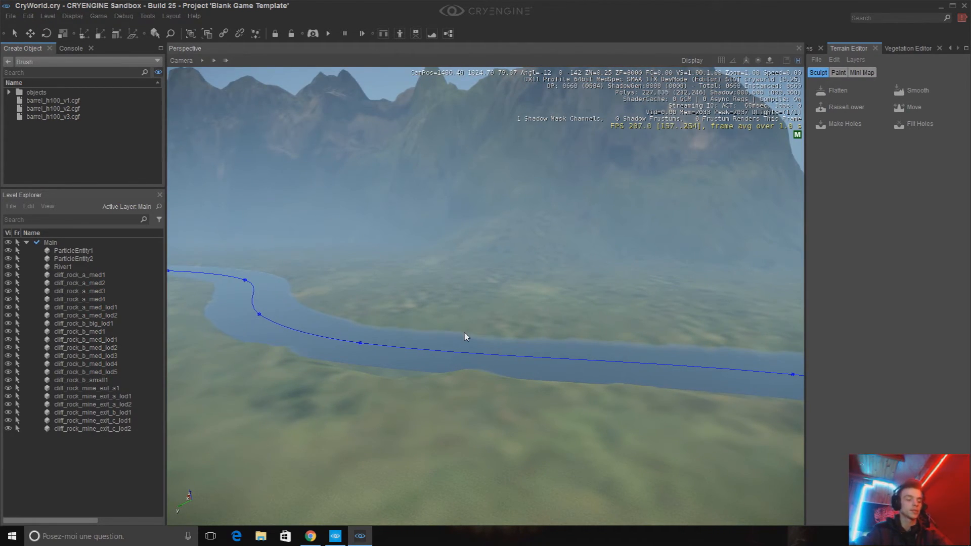